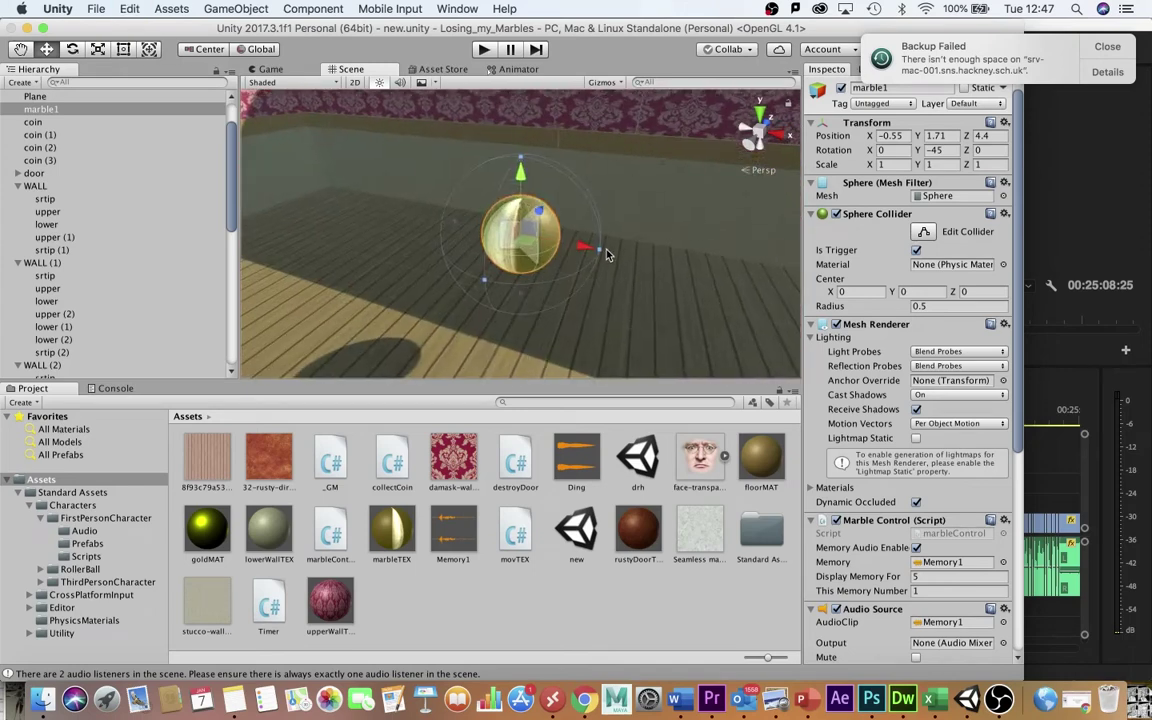
left_click_drag(645, 276, 667, 232, "alt")
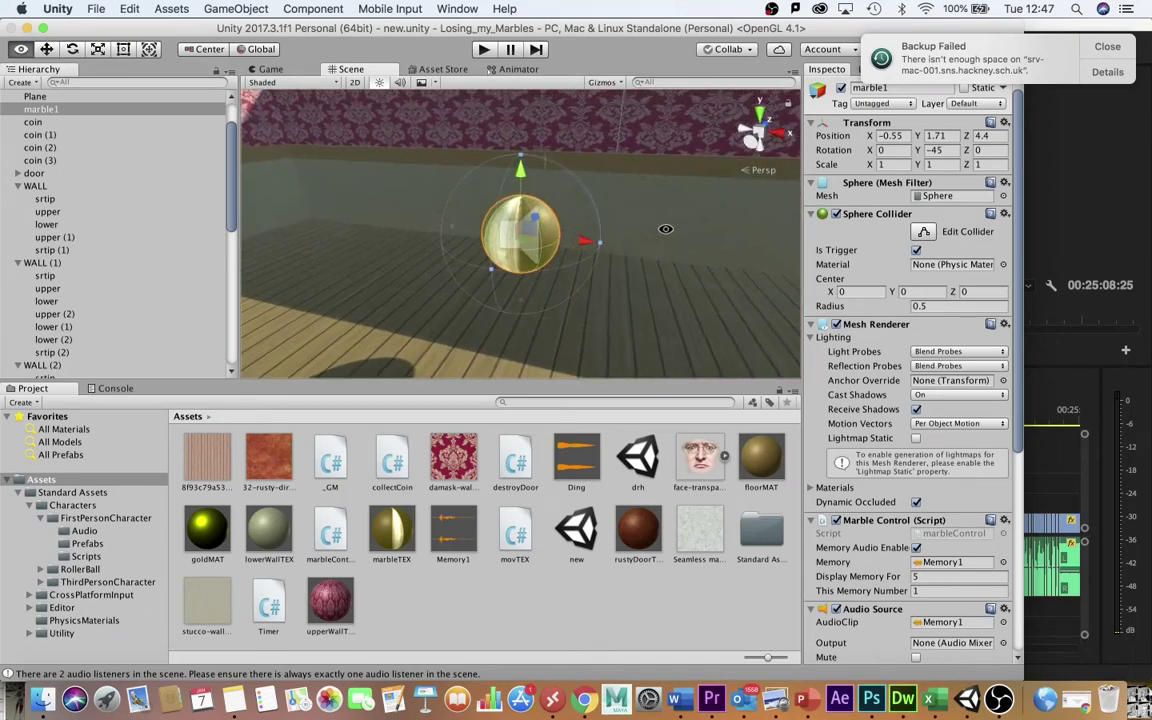
left_click(669, 232)
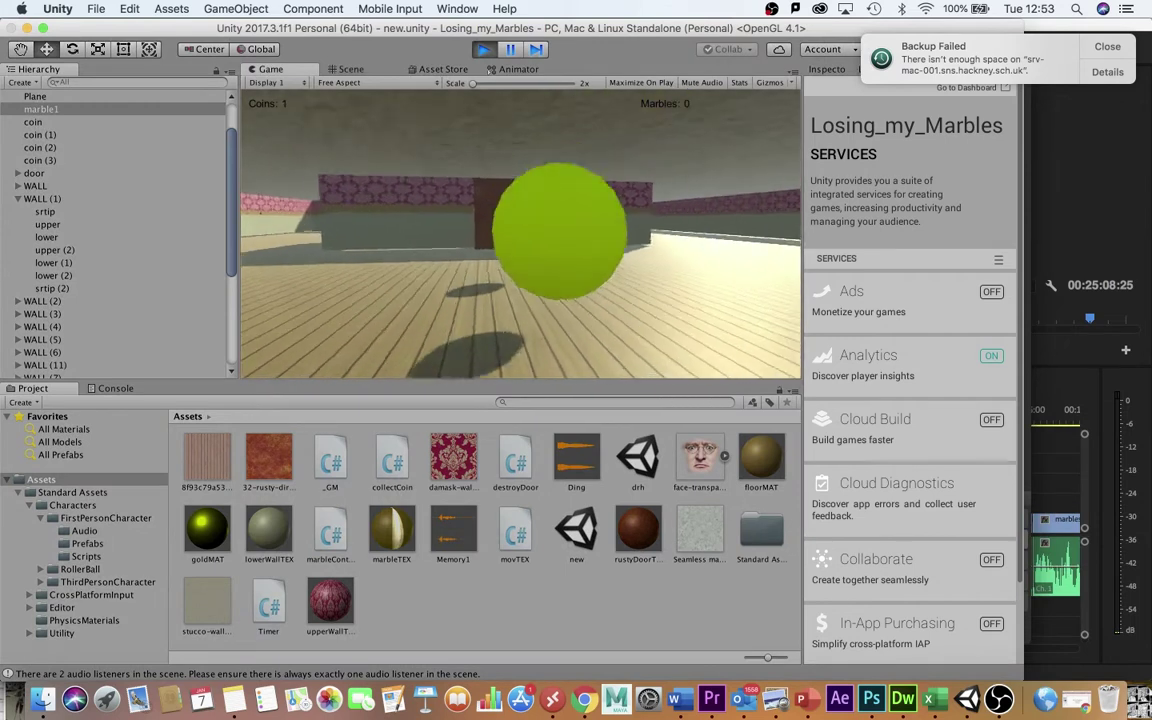
key("Up")
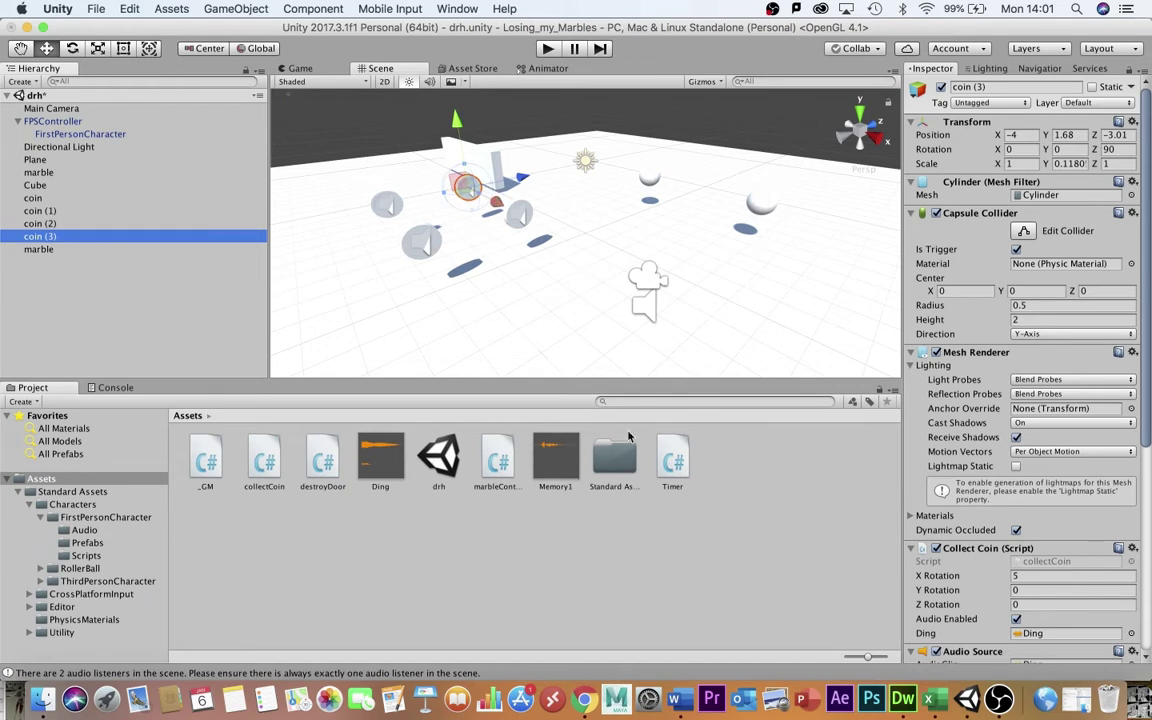
Delete the duplicate marble at the end of the hierarchy and rename the remaining marble object marble1
left_click(40, 249)
key("super+BackSpace")
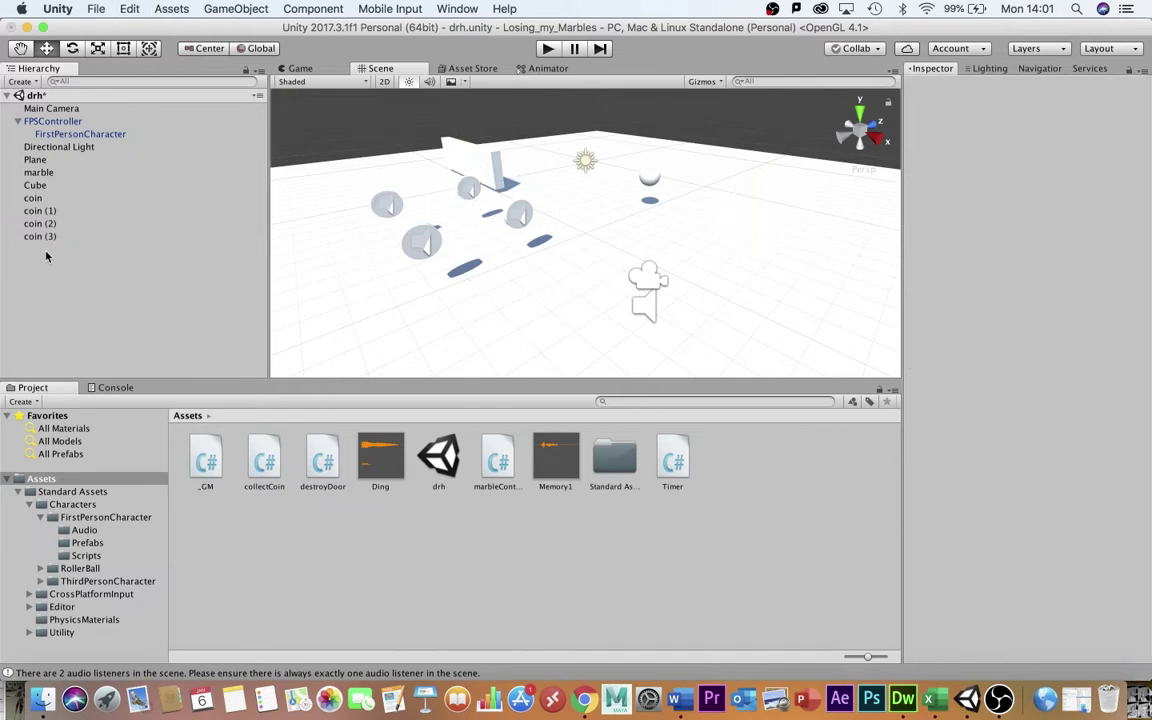
left_click(45, 172)
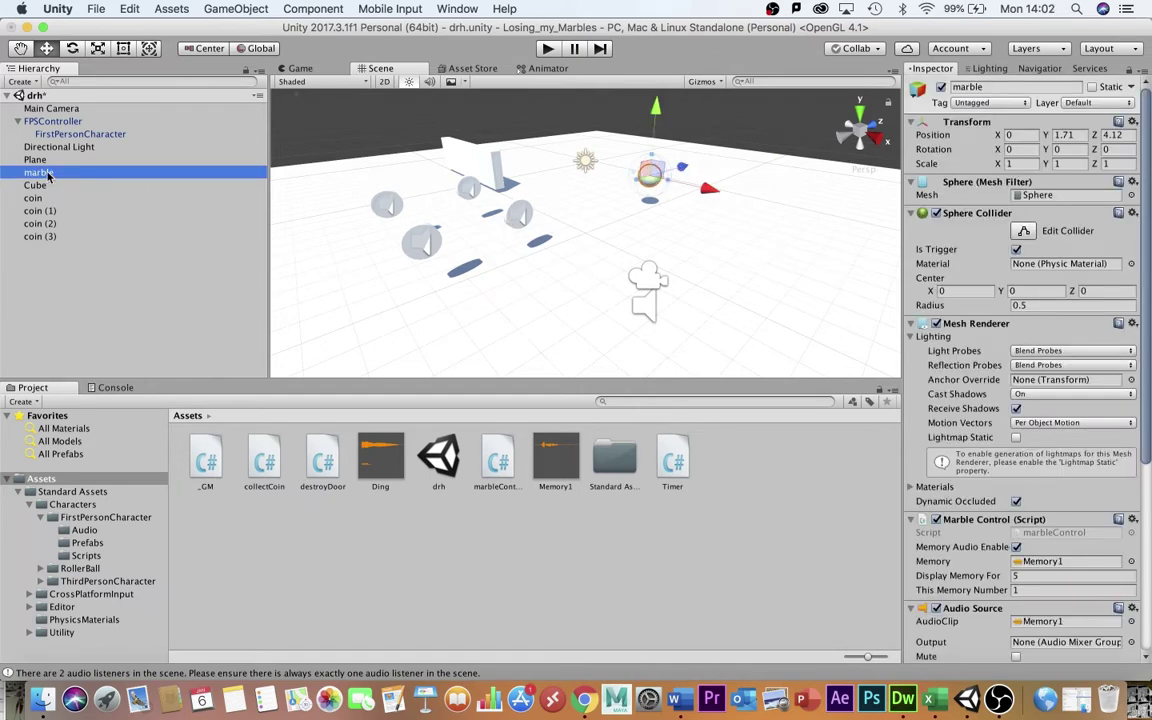
key("Return")
type("1")
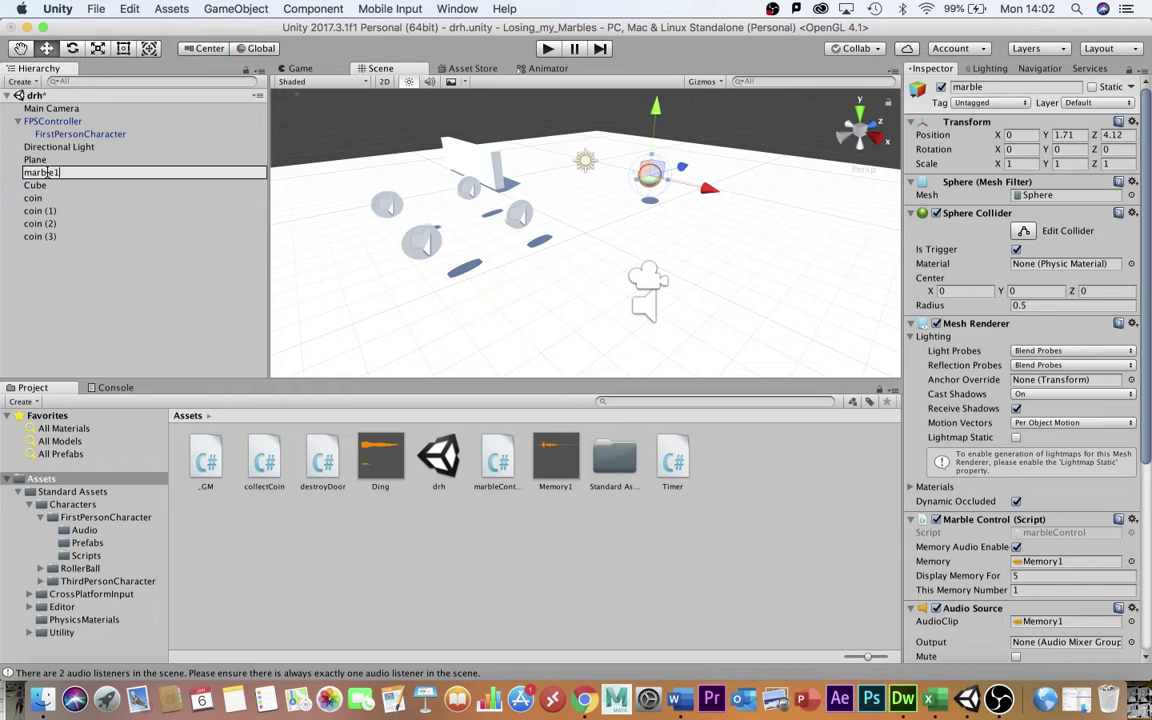
key("Return")
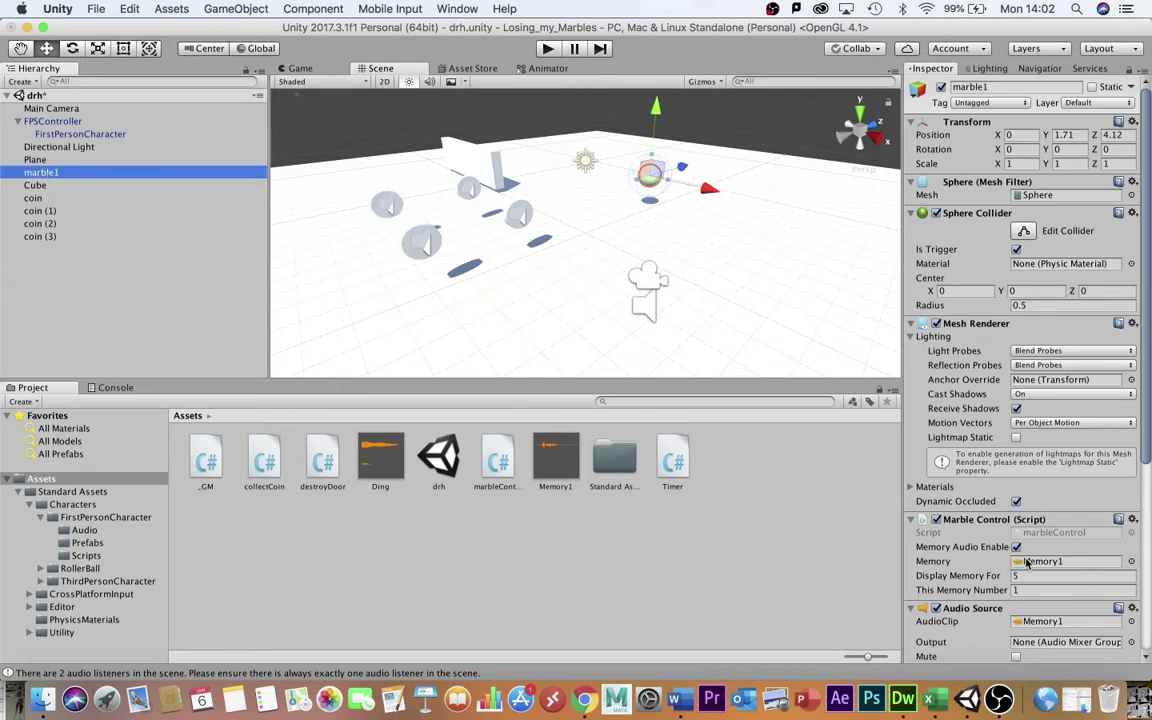
Review marble1's Marble Control and Audio Source settings, and turn on Memory Text Enabled in the FPSController's GM script
left_click_drag(1147, 415, 1147, 522)
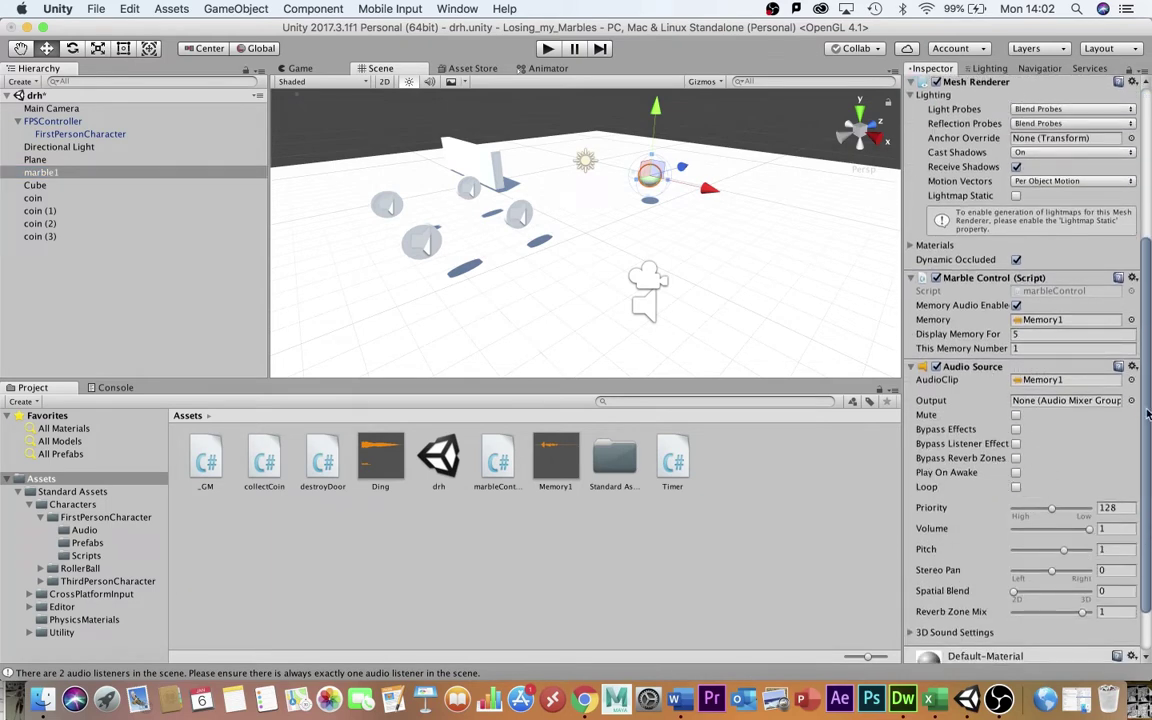
left_click(55, 121)
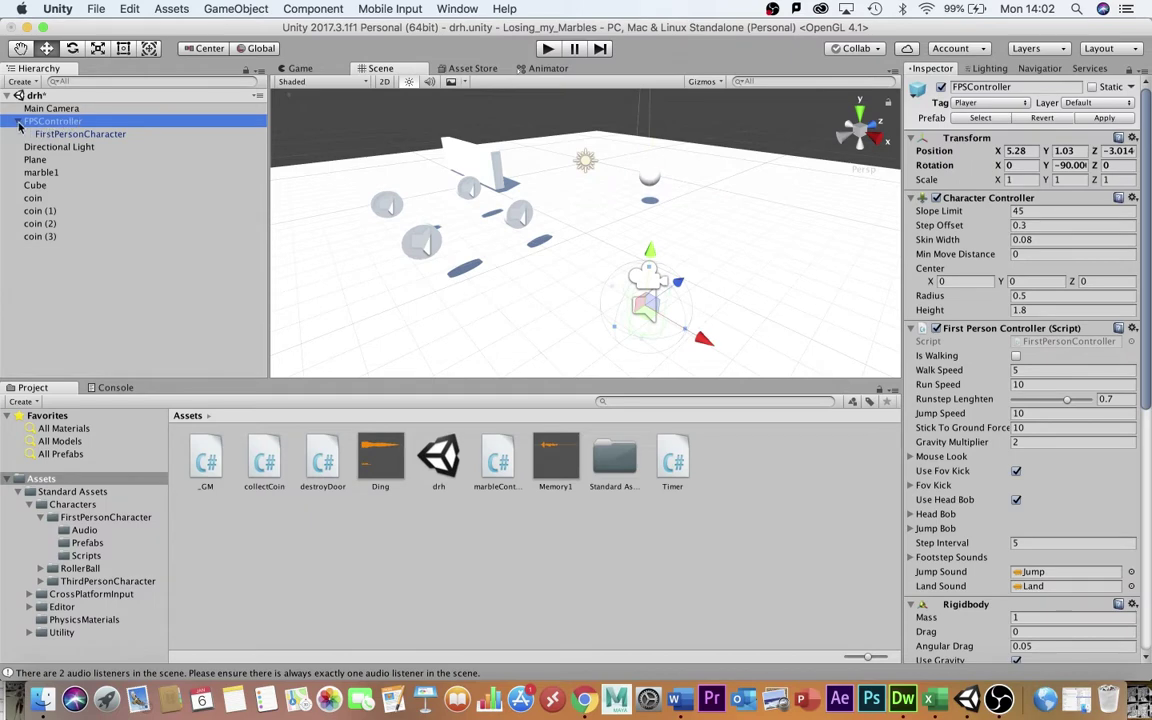
left_click_drag(1147, 343, 1147, 580)
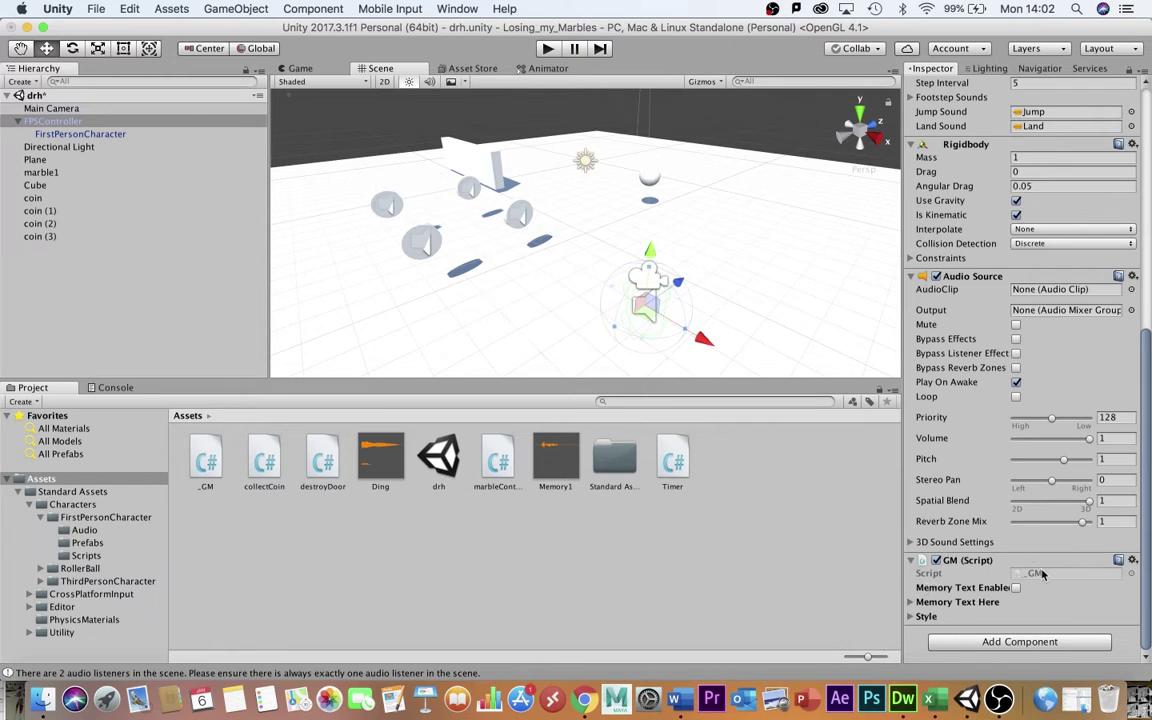
left_click(1016, 589)
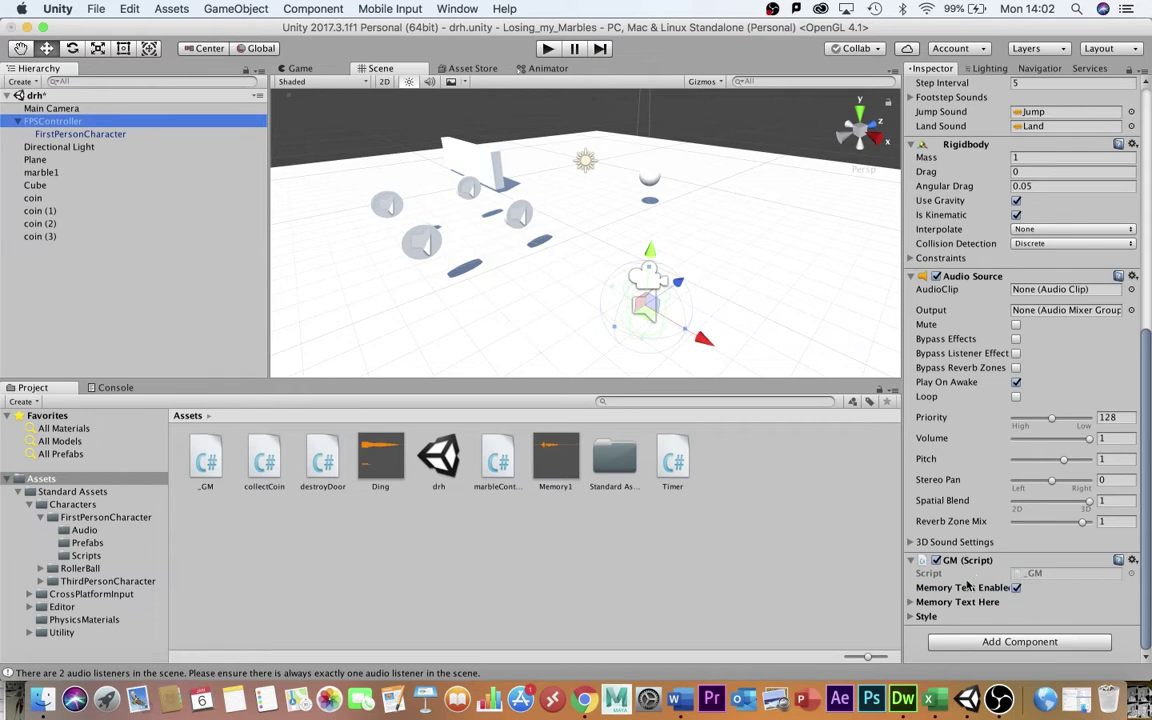
Set the size of the GM script's Memory Text Here array to 11
left_click(911, 603)
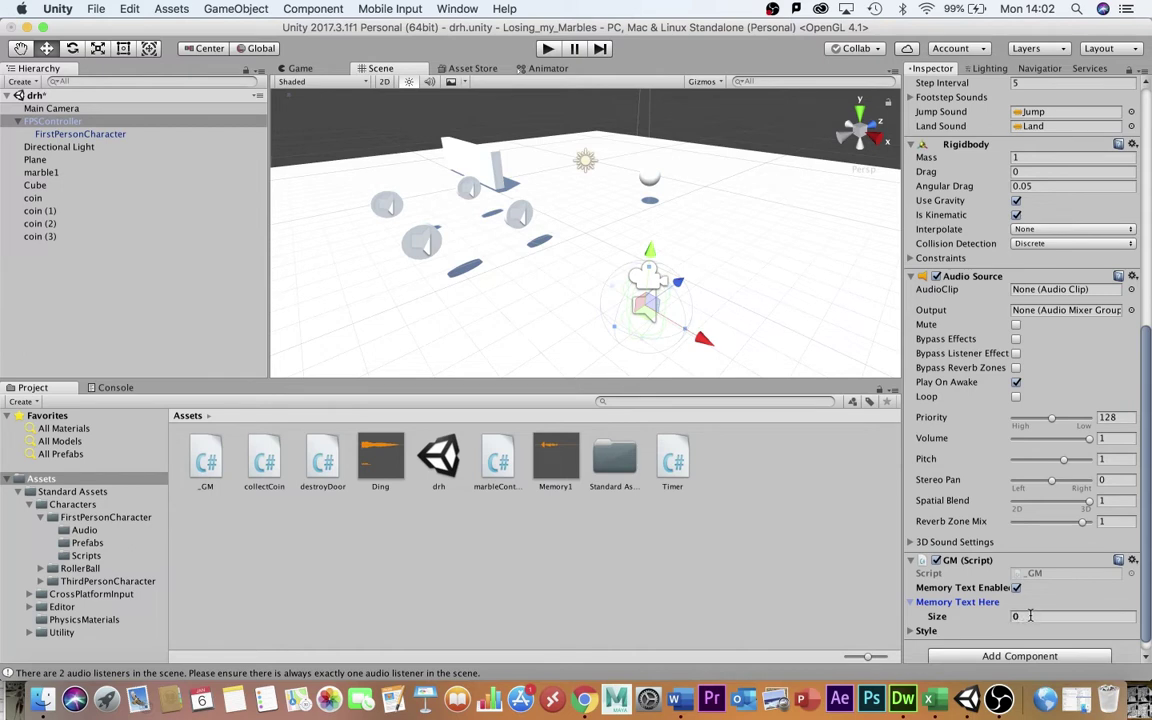
left_click(1028, 616)
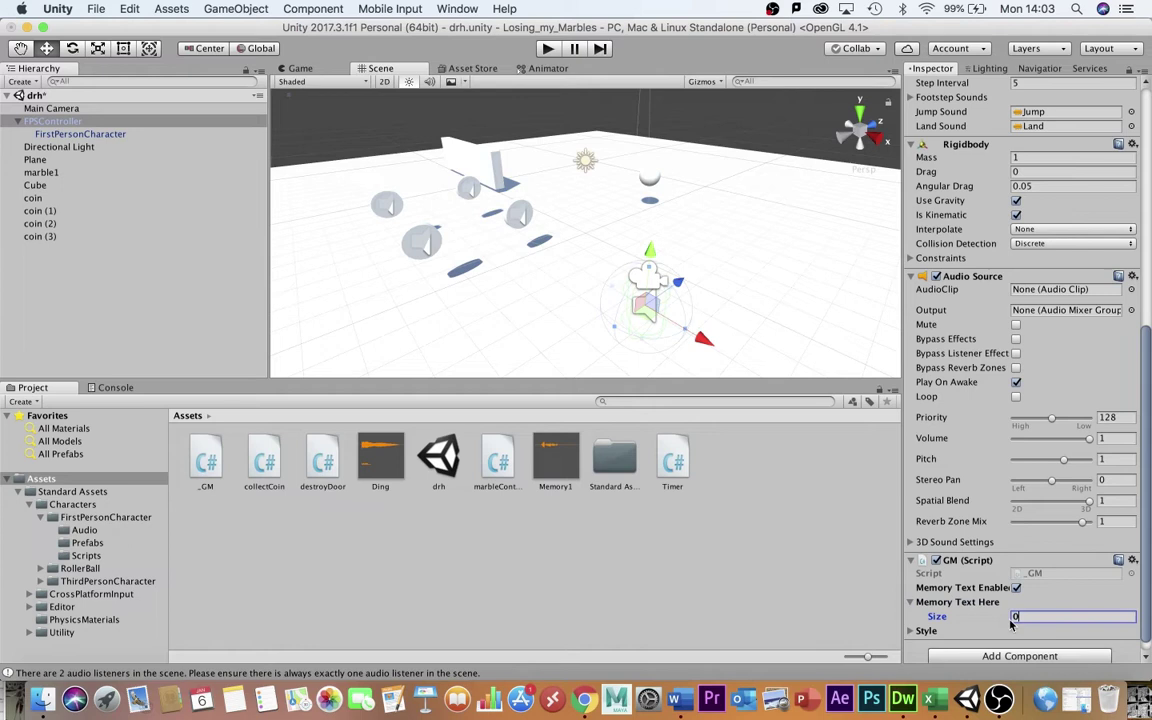
scroll(960, 600, "down", 1)
type("11")
key("Return")
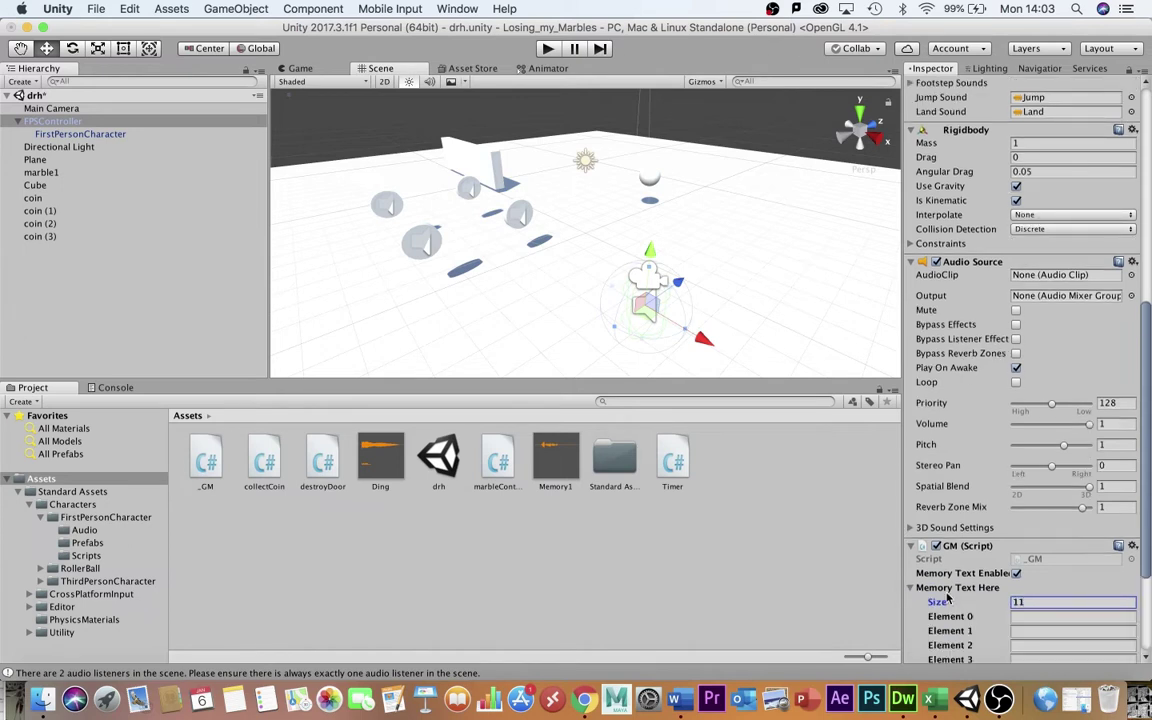
scroll(1148, 318, "down", 4)
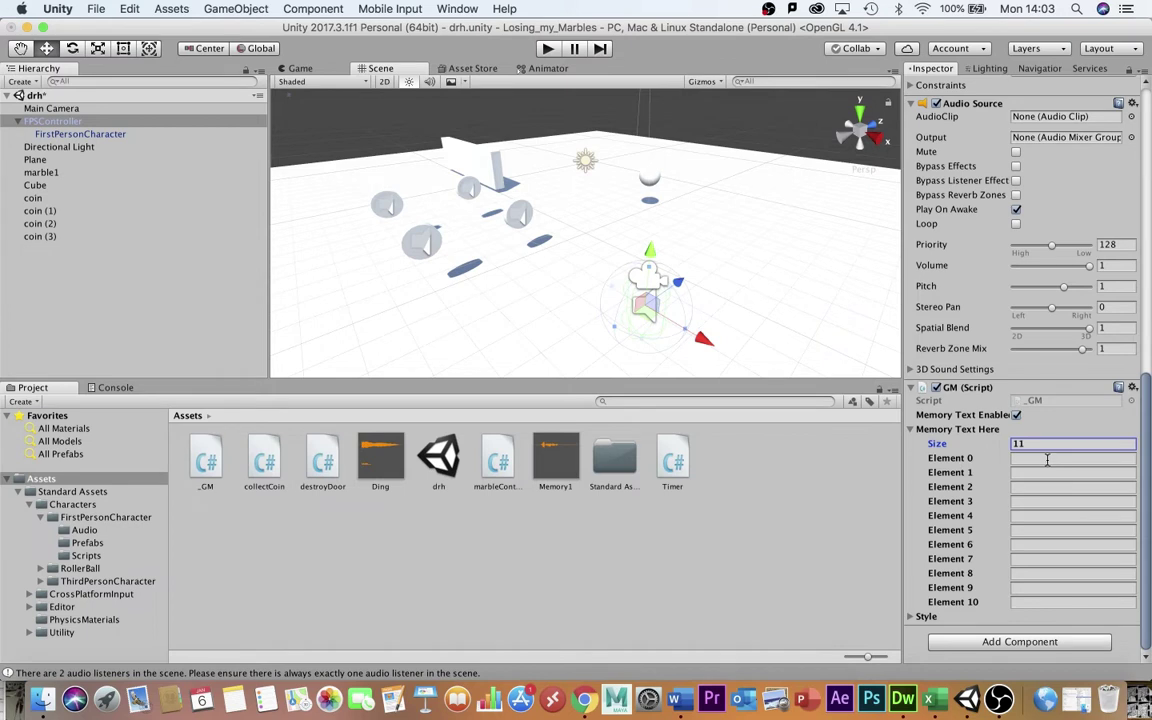
Enter "Any Old ~Text." as Element 1 of the FPSController's Memory Text Here array and play-test the scene
left_click(45, 173)
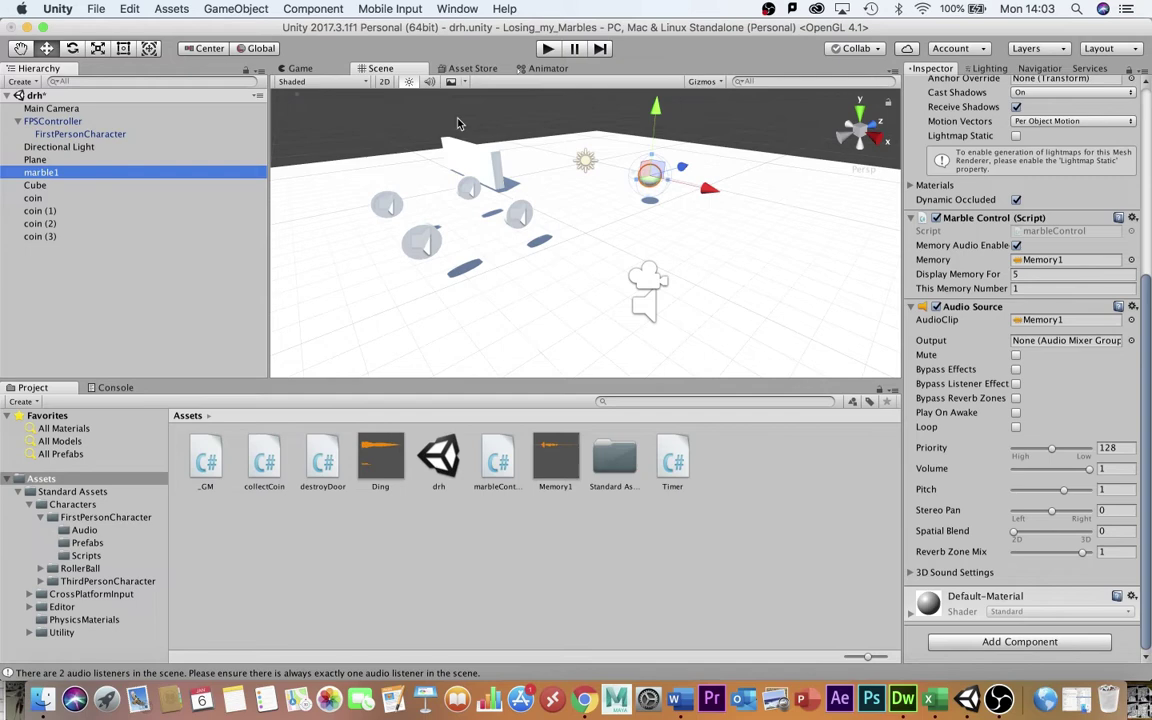
left_click(45, 119)
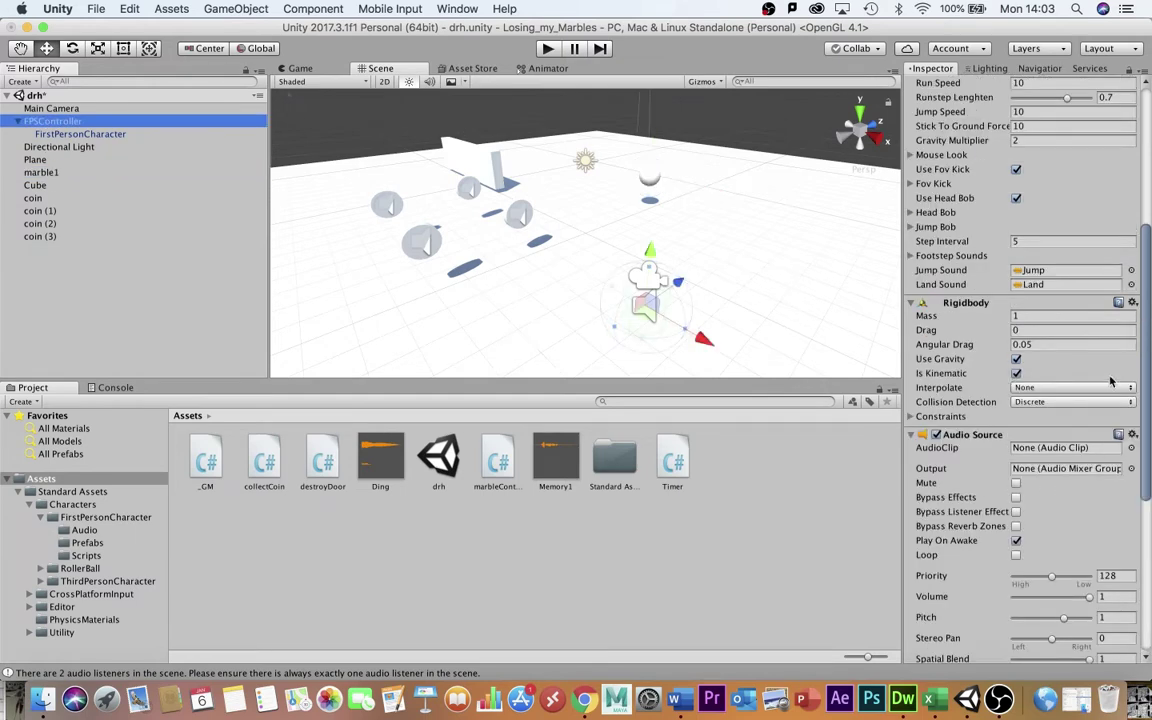
left_click_drag(1148, 315, 1148, 643)
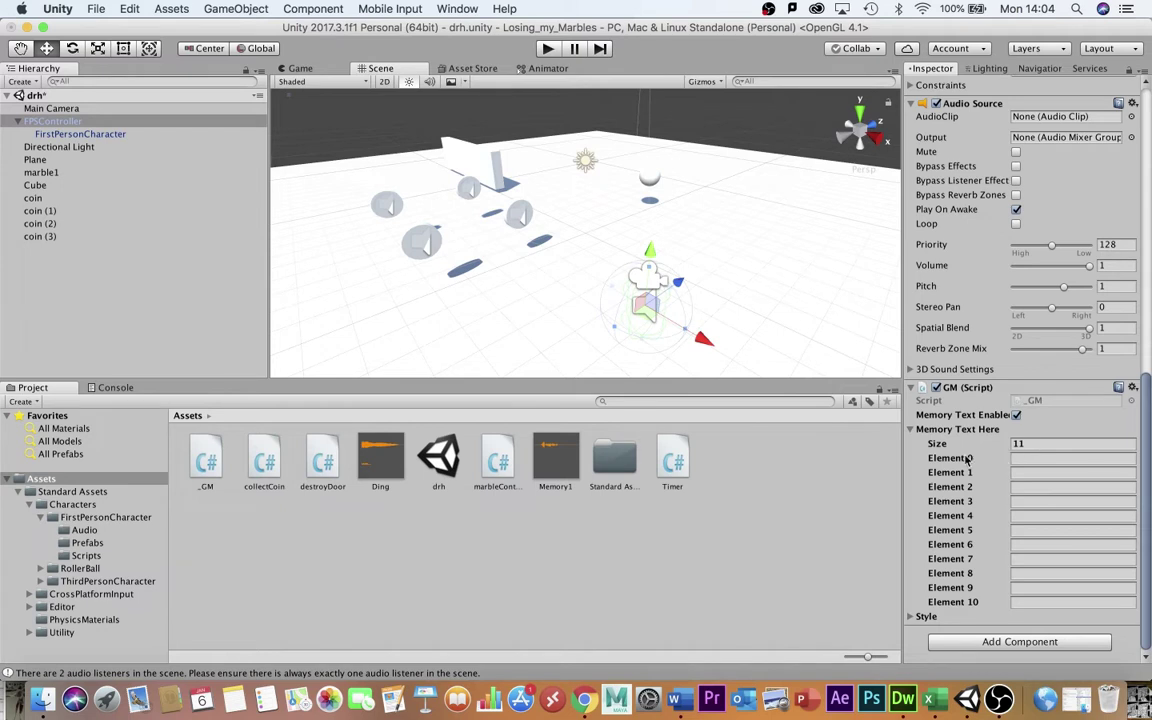
left_click(1038, 471)
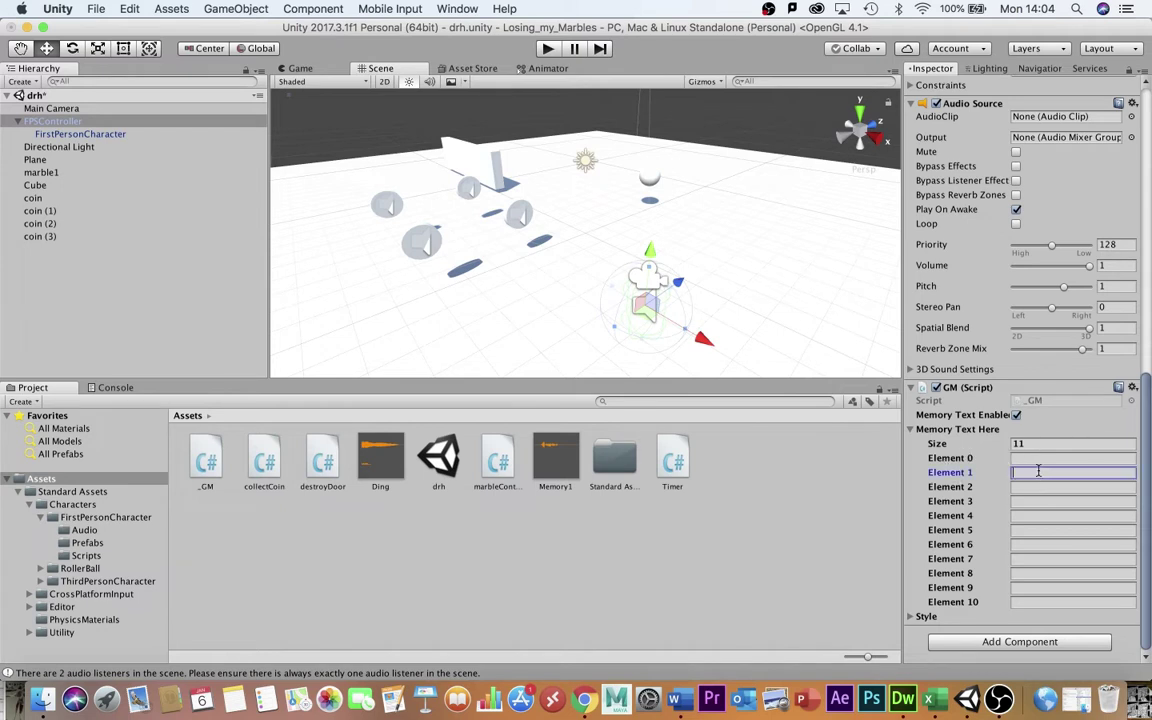
type("Any kid w")
type("Text.")
left_click(547, 49)
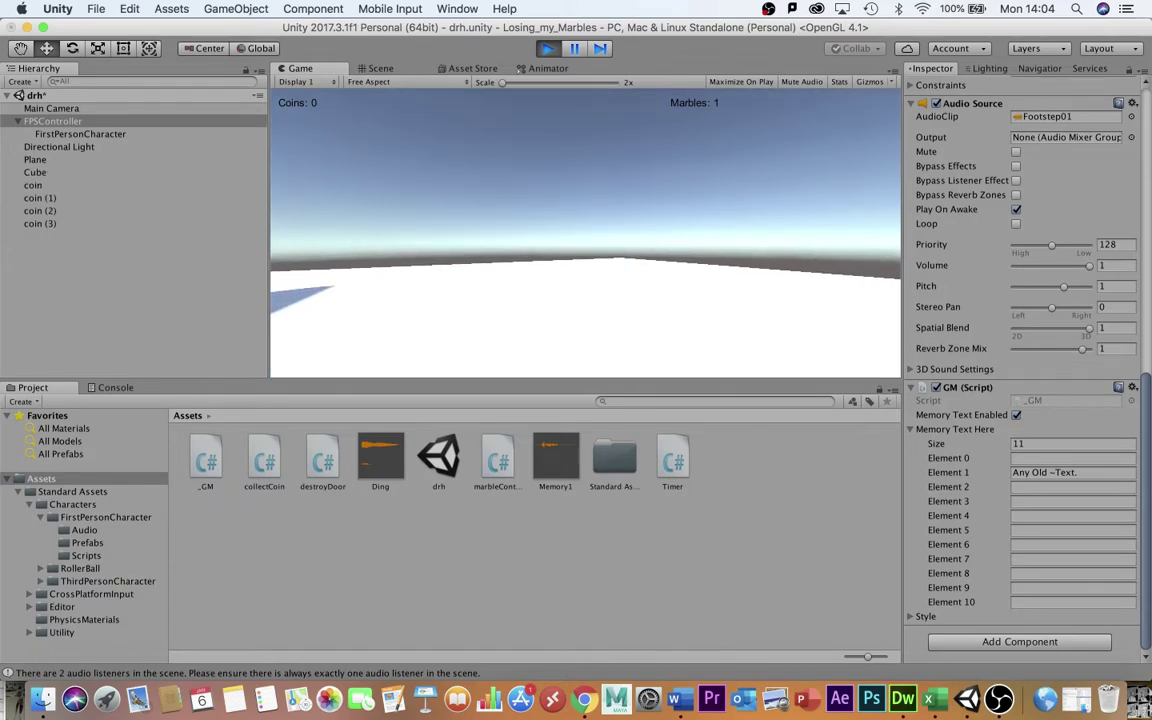
left_click(547, 48)
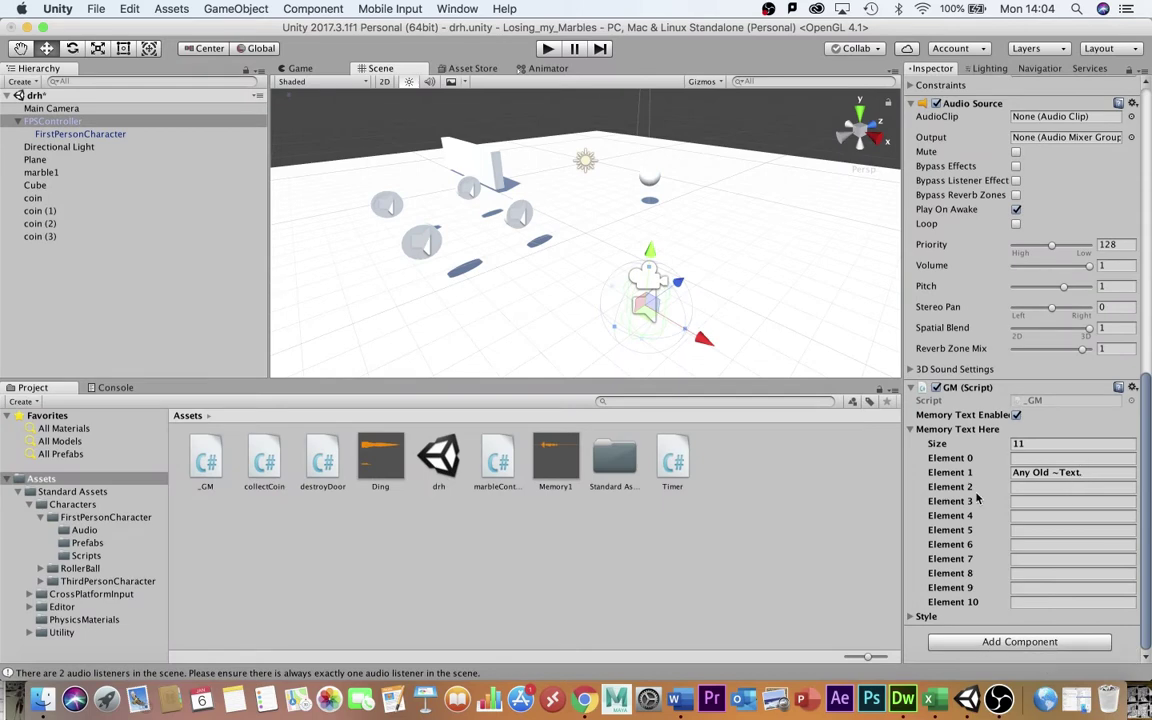
Copy "This is memory file 1..." from cell B2 of the MarblesMemoryEntries workbook in Excel into Element 1 in Unity
left_click(928, 698)
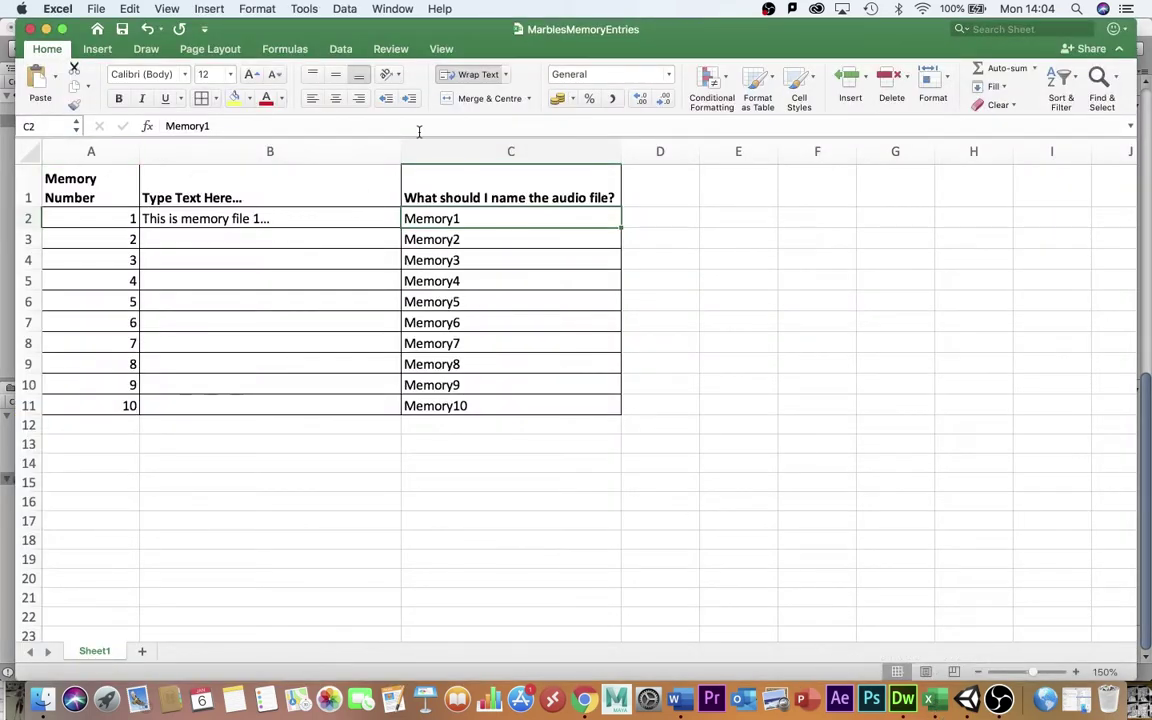
left_click(268, 218)
key("super+c")
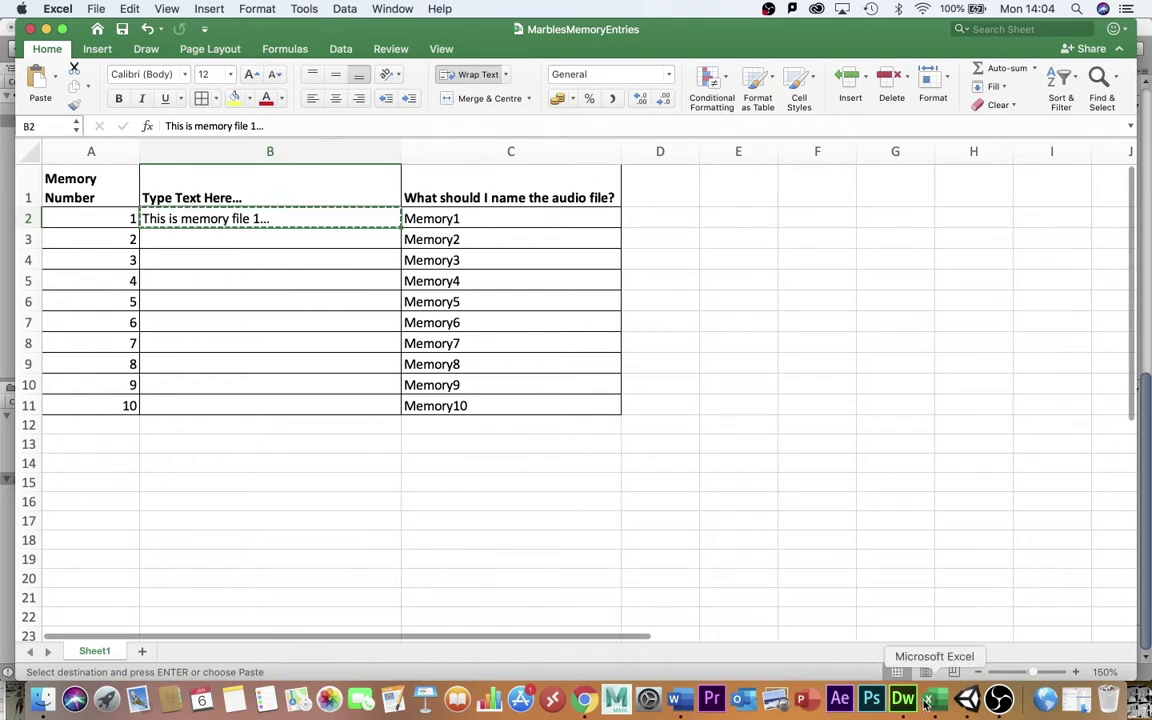
left_click(967, 698)
key("super+v")
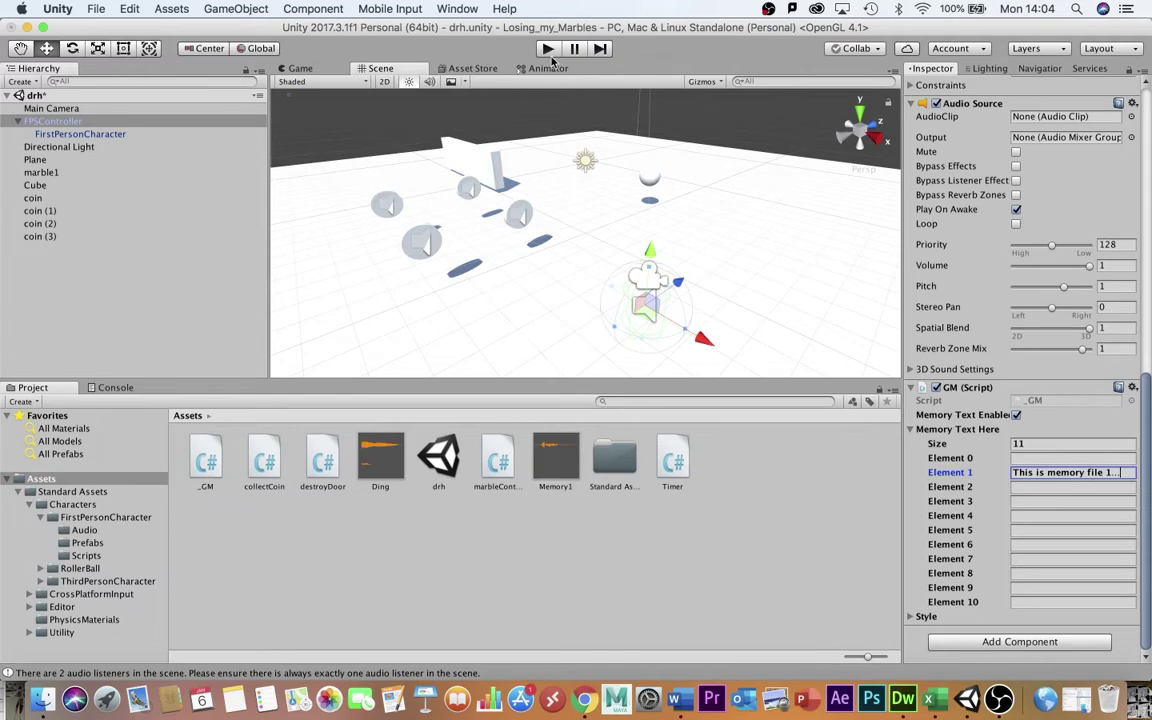
Play-test the memory text by walking into the marble, check the memory entries spreadsheet, and stop the game
key("super+p")
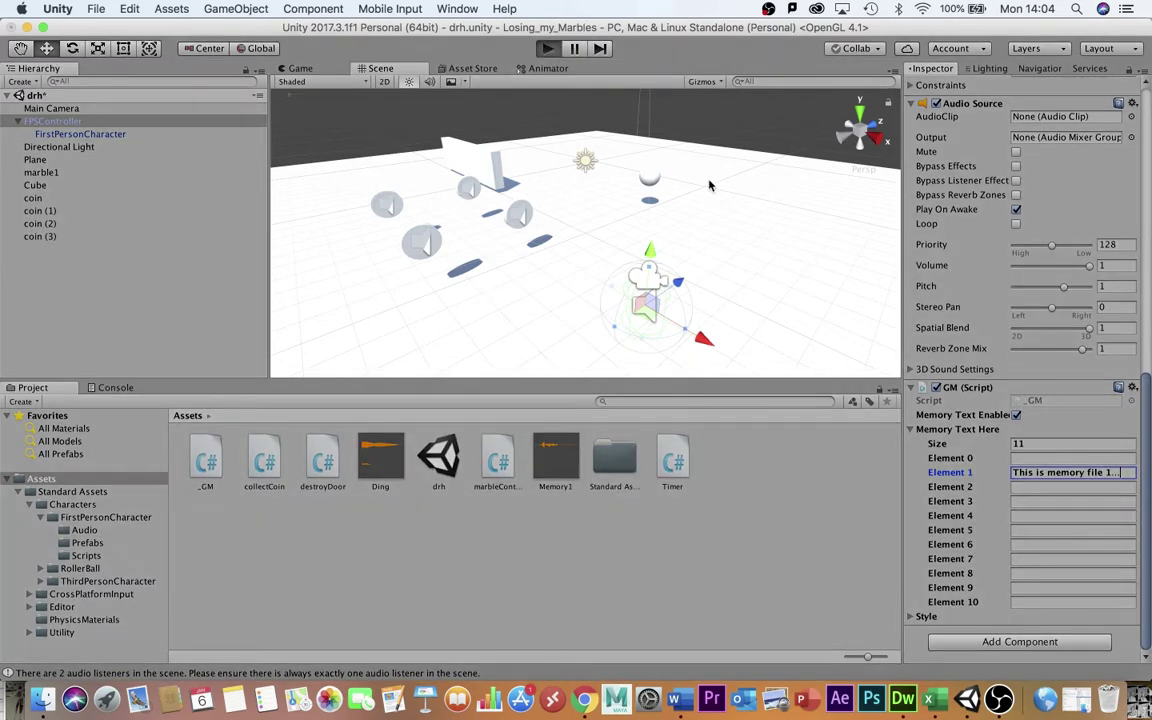
key("w")
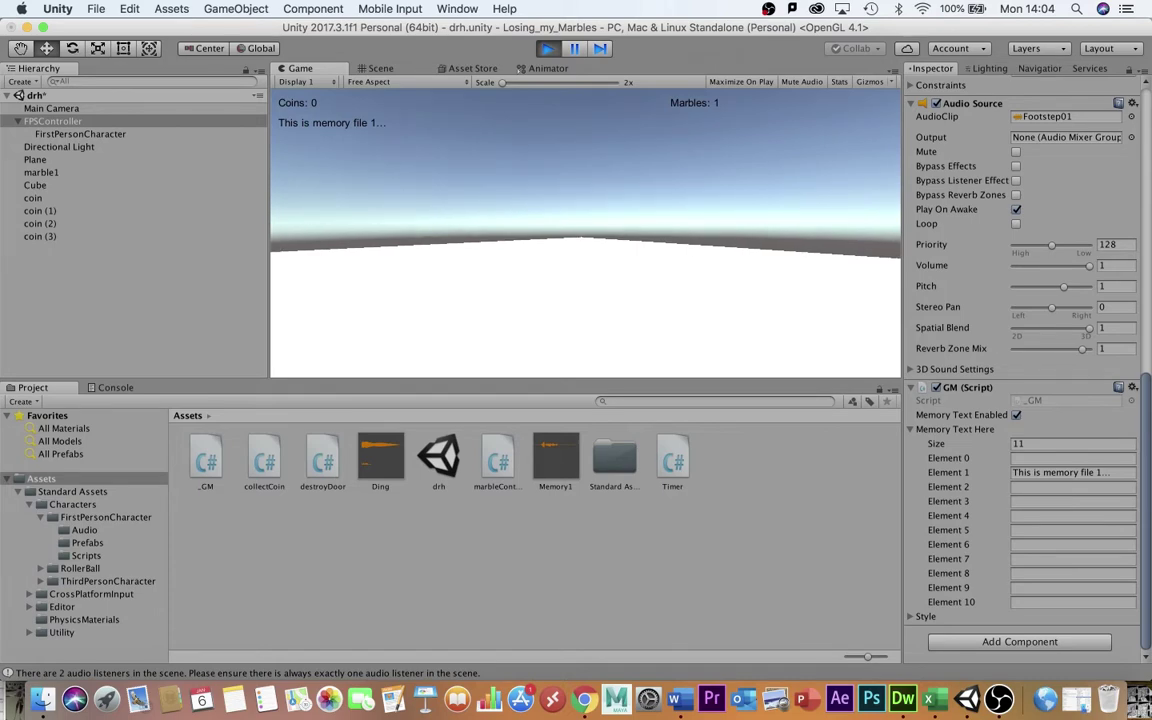
left_click(929, 698)
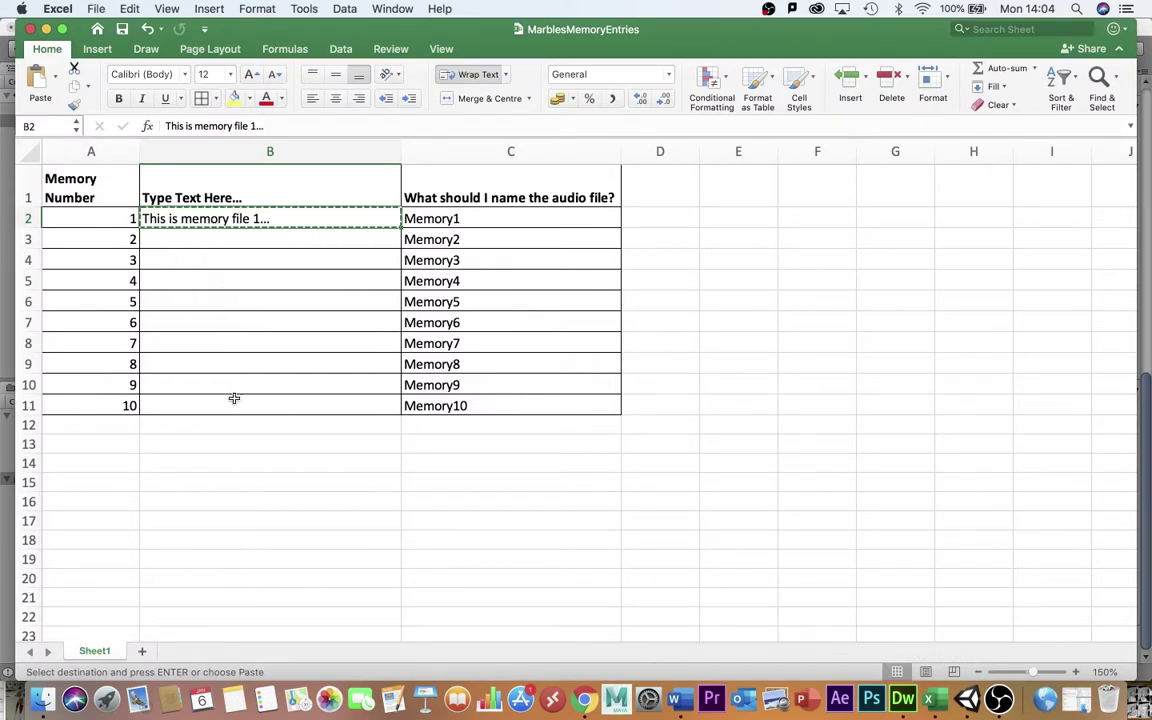
left_click(967, 698)
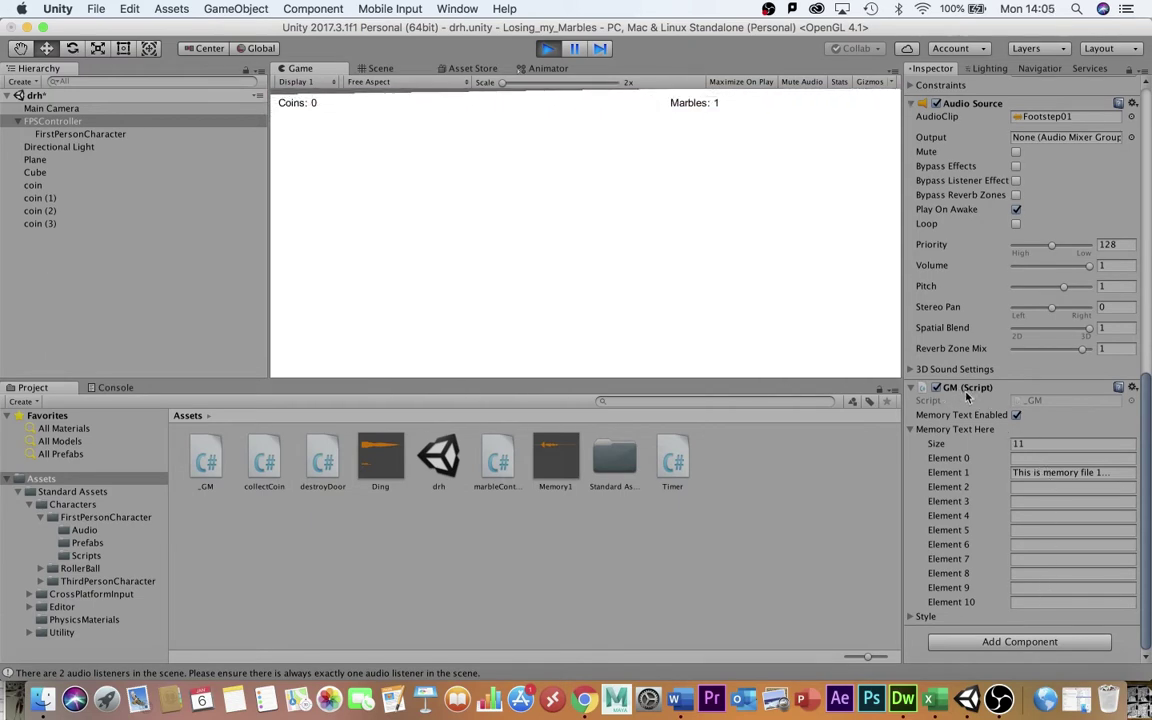
key("super+p")
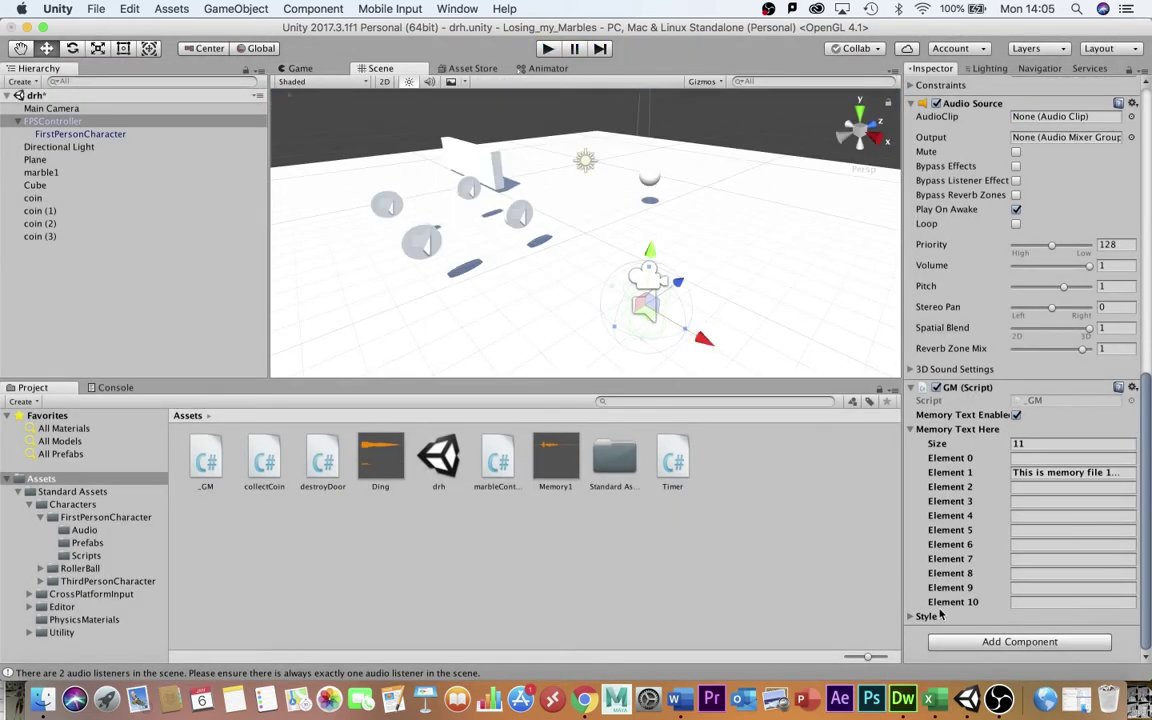
Expand the GM script's Style and Normal settings and enable Word Wrap for the memory text
left_click(919, 616)
scroll(980, 515, "down", 4)
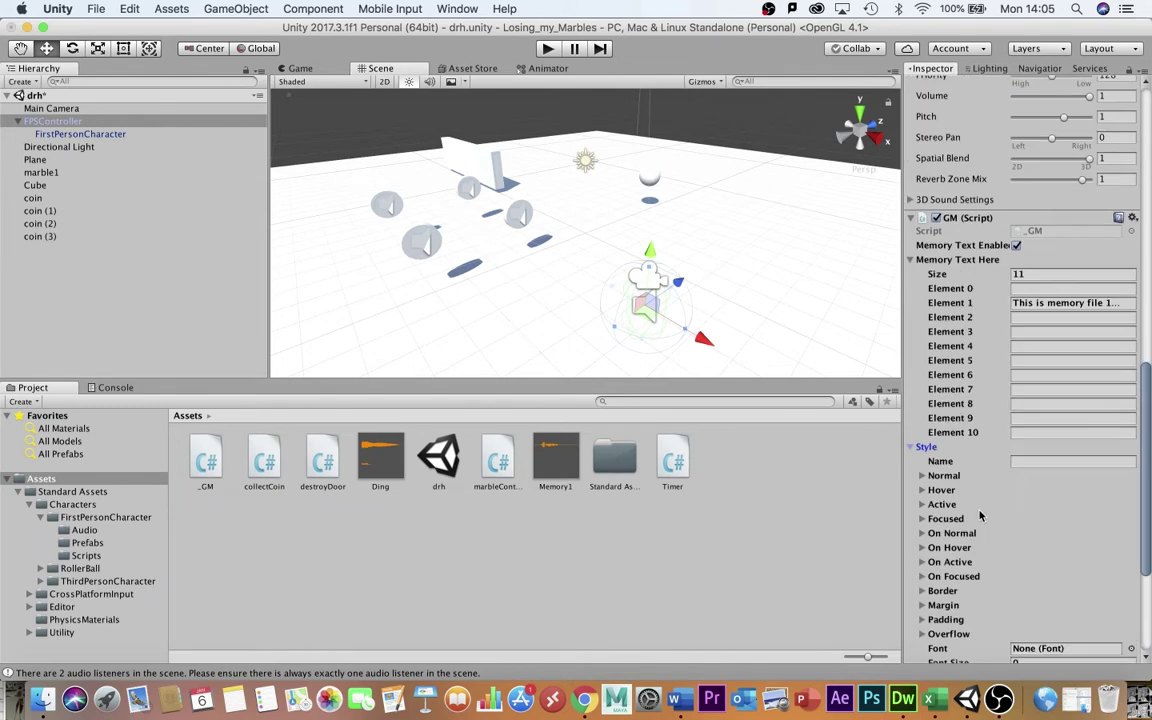
scroll(980, 515, "down", 5)
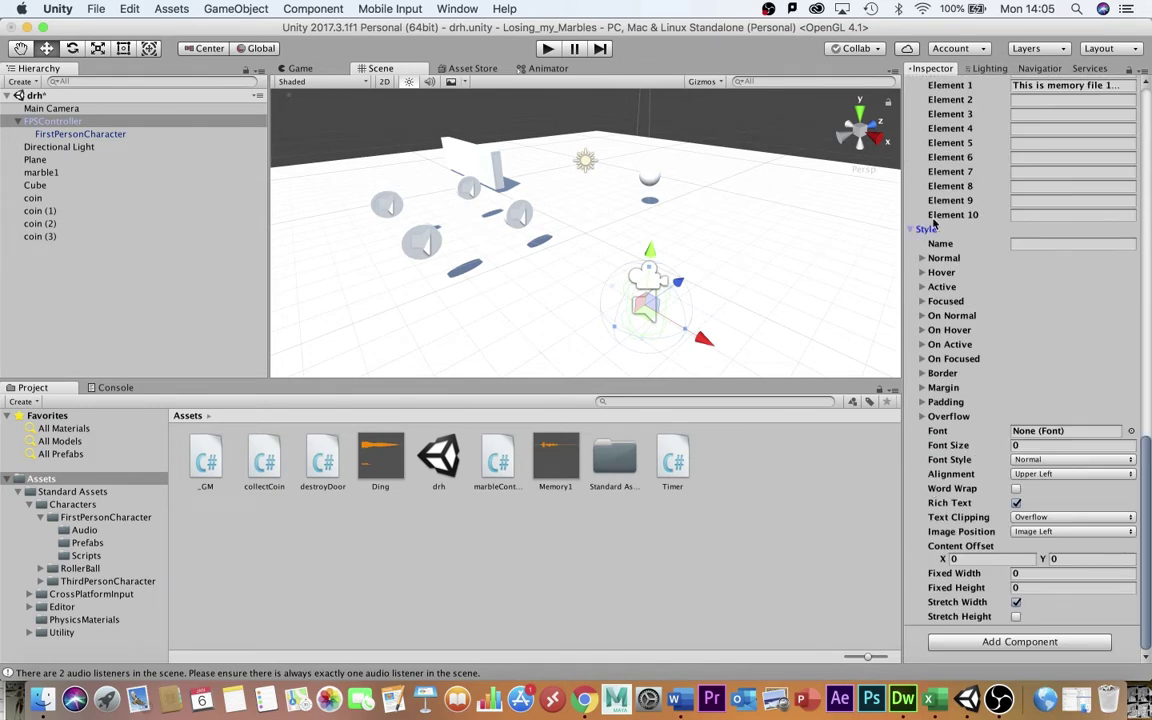
left_click(922, 258)
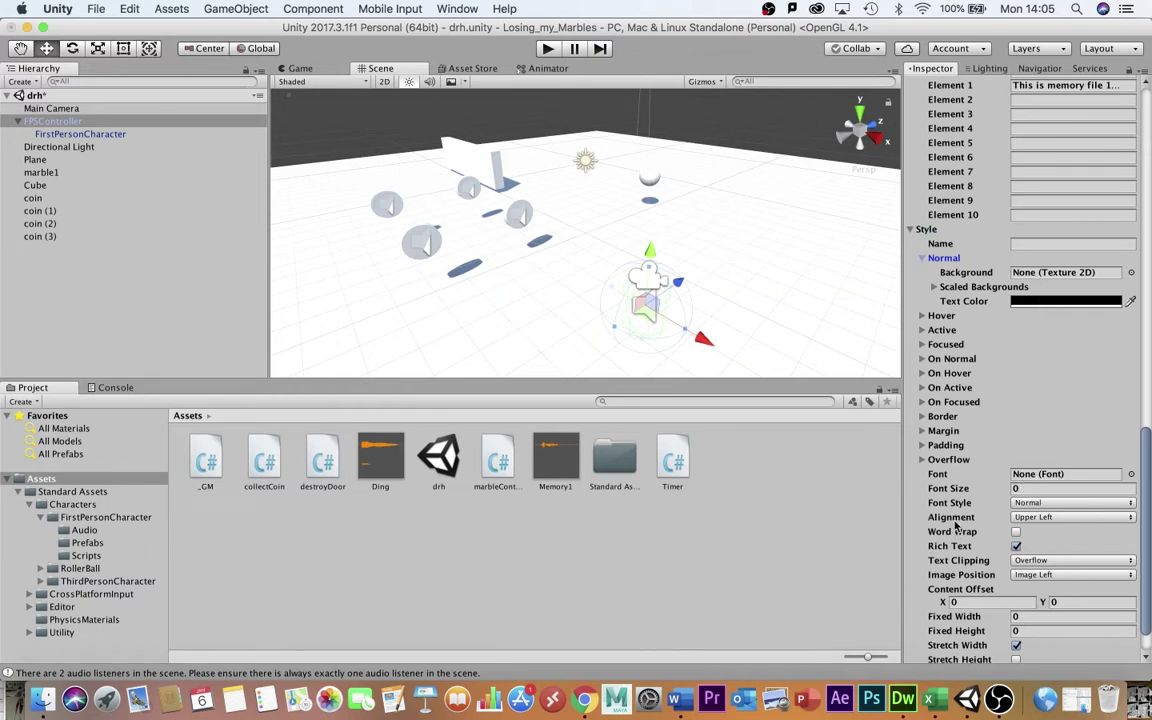
left_click(1017, 532)
scroll(982, 342, "down", 2)
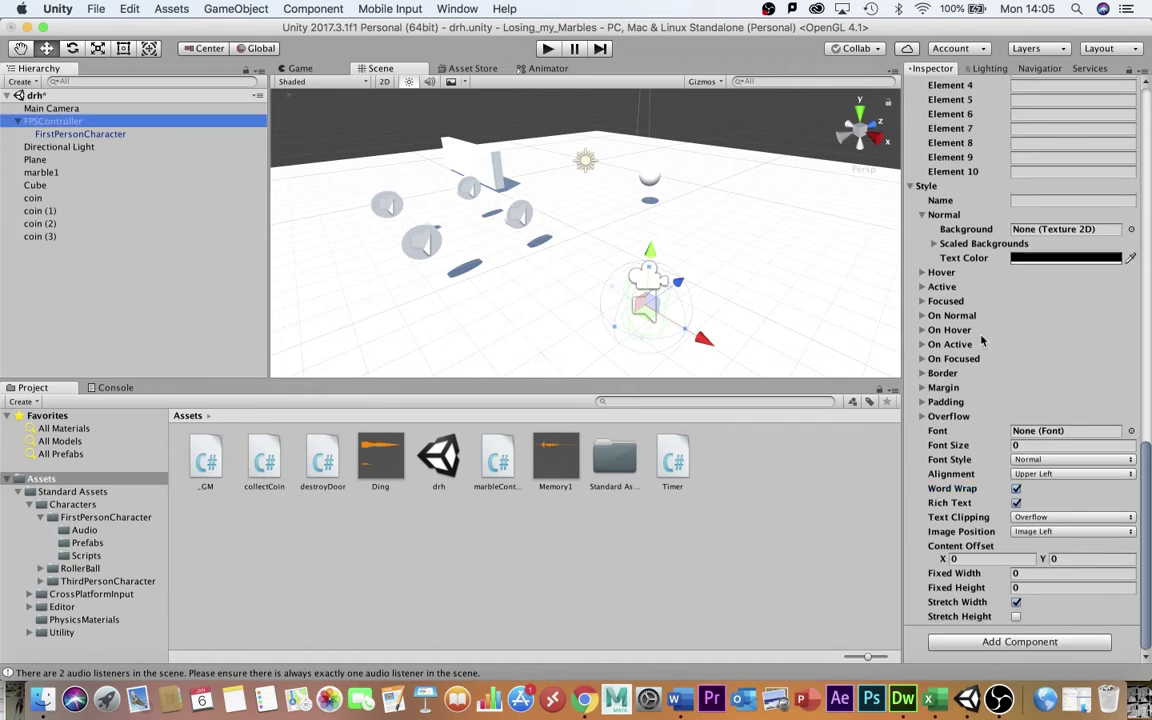
Review the Timer script's code and add a UI Canvas to the drh scene
left_click(675, 472)
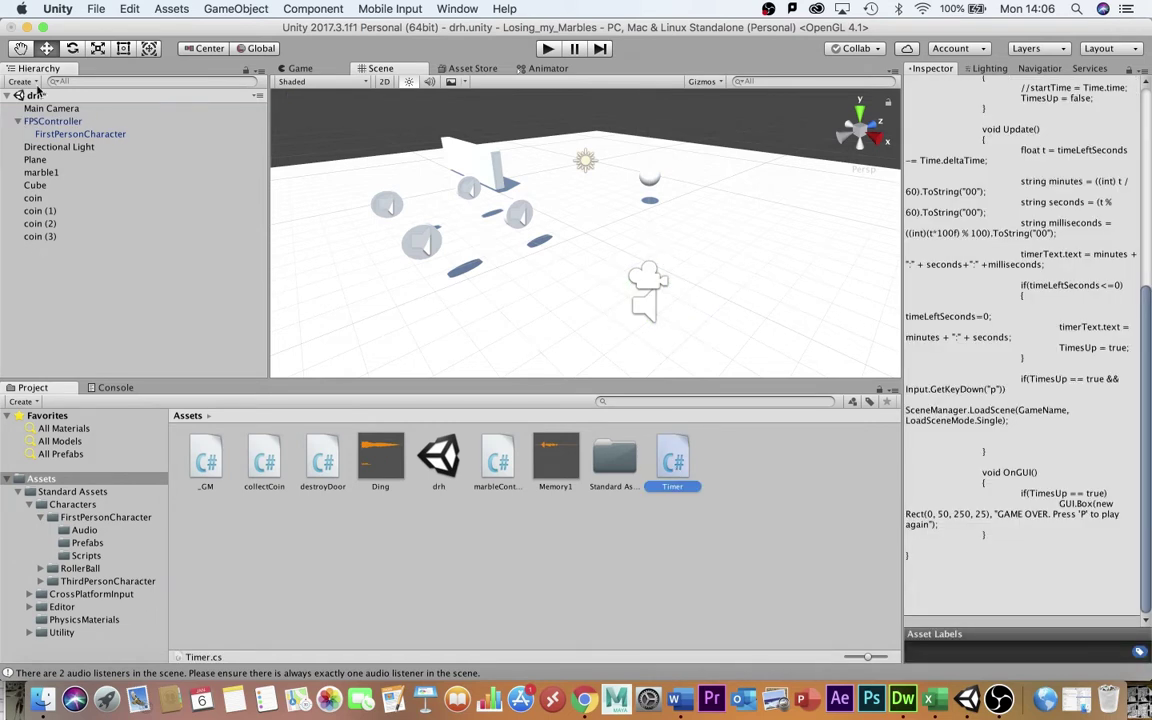
right_click(41, 271)
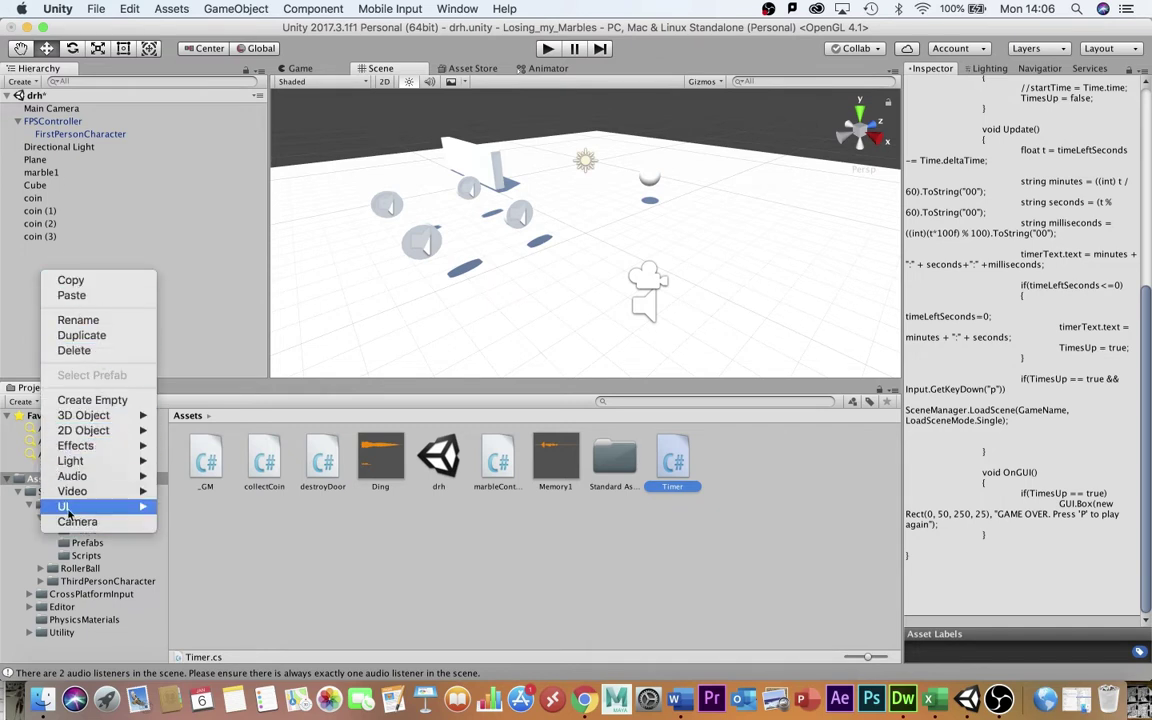
mouse_move(61, 509)
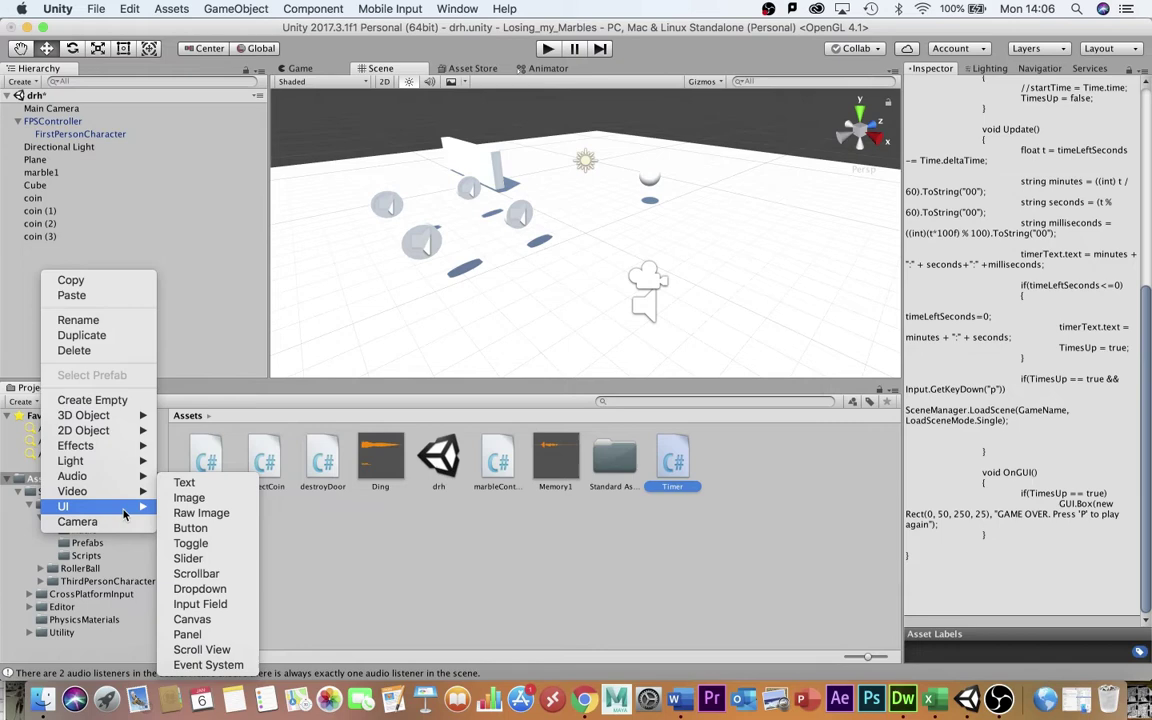
left_click(195, 620)
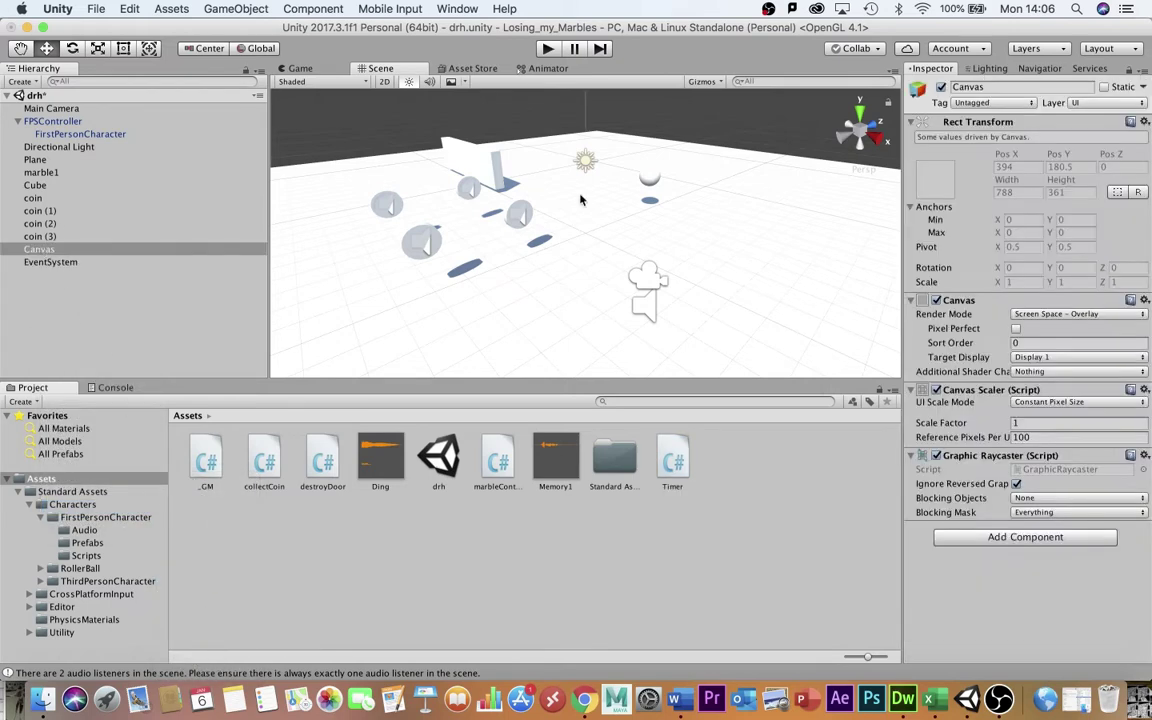
Add a UI Text object as a child of the Canvas
key("f")
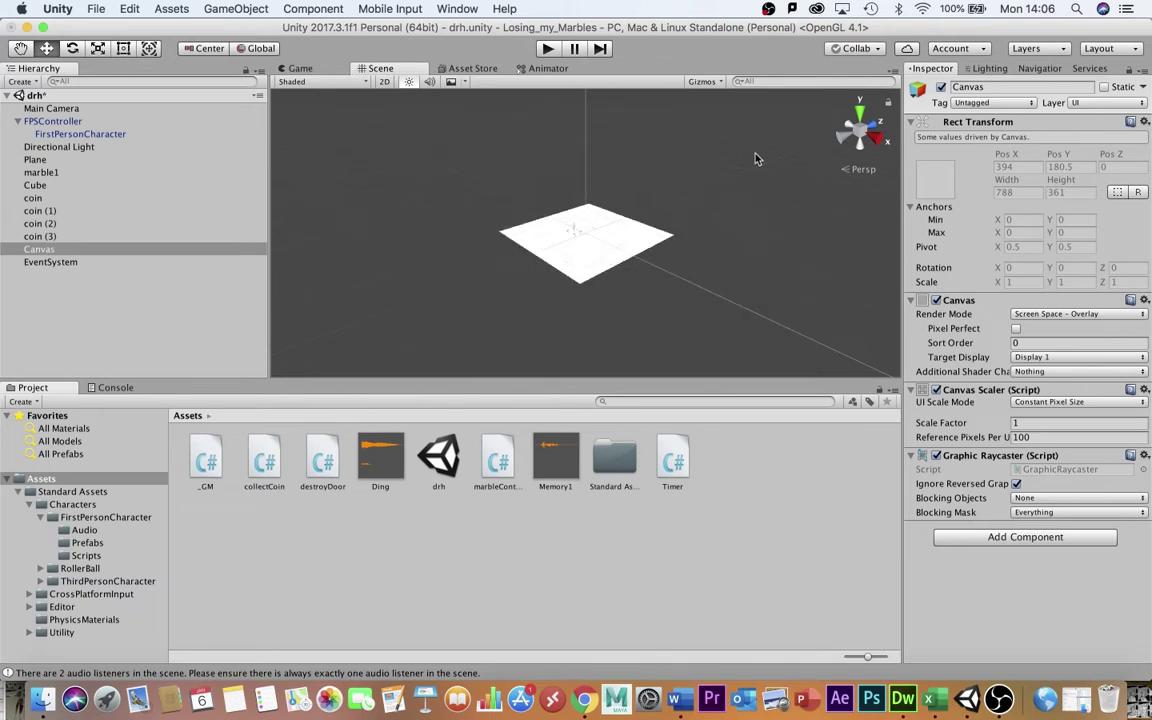
mouse_move(746, 164)
left_mouse_down("alt")
mouse_move(729, 183)
mouse_move(738, 175)
left_mouse_up("alt")
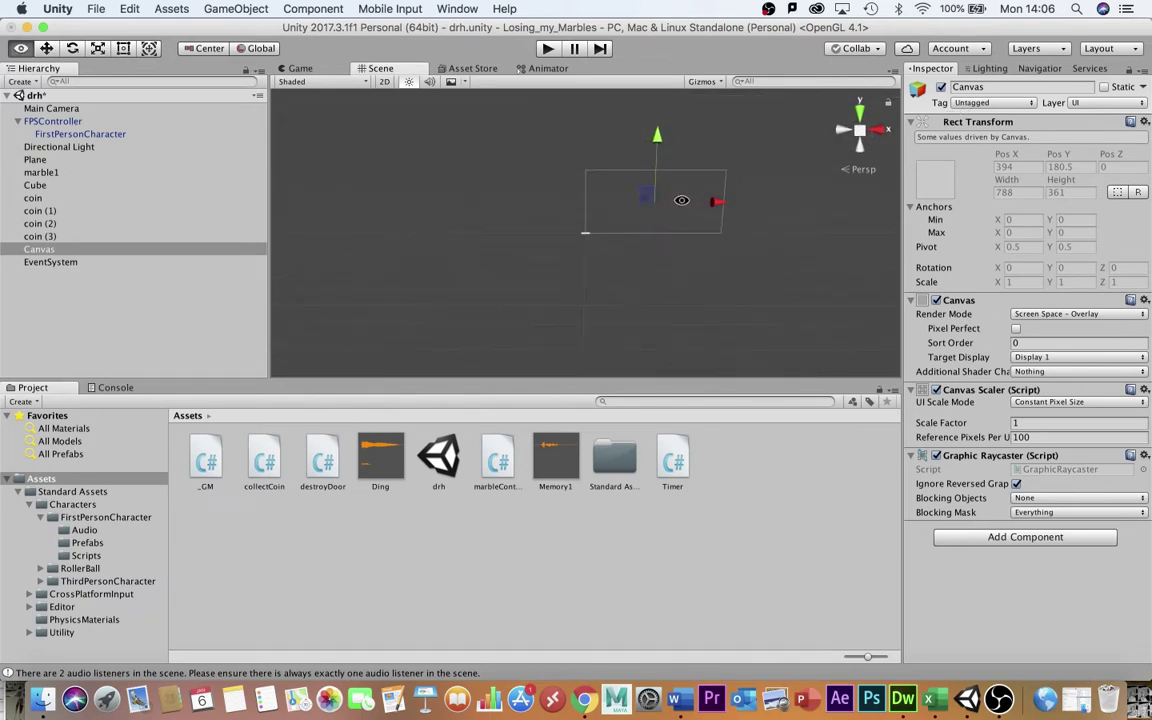
scroll(609, 237, "up", 6)
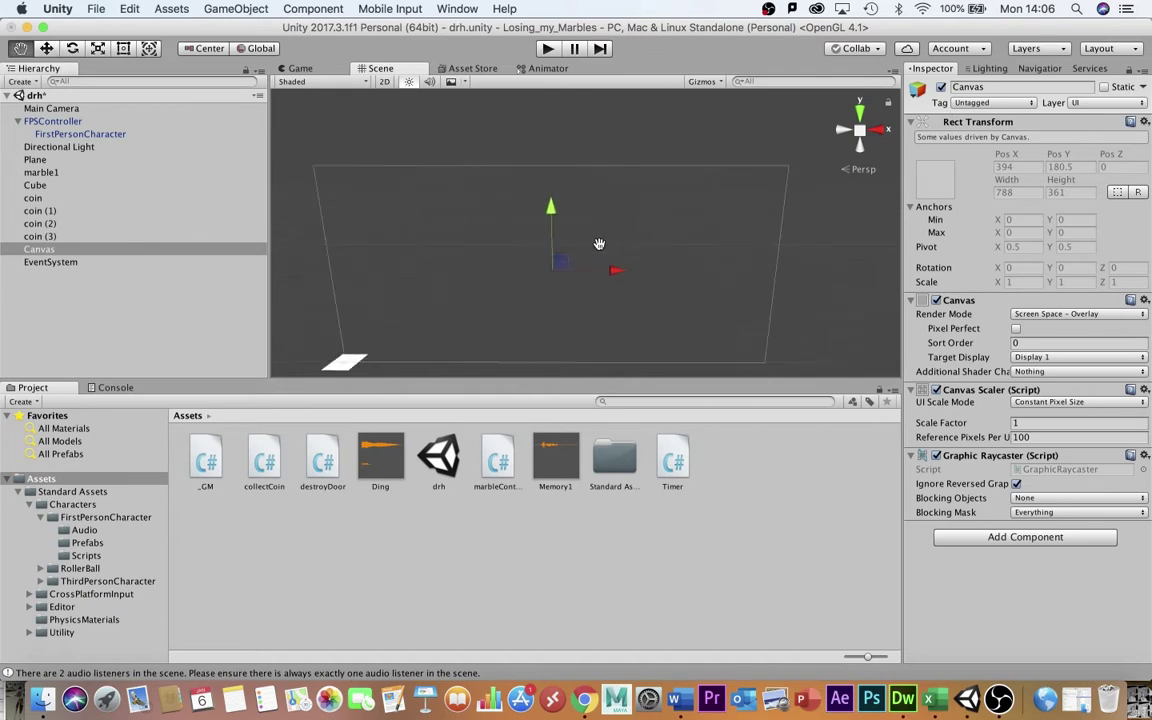
middle_click_drag(599, 244, 619, 211)
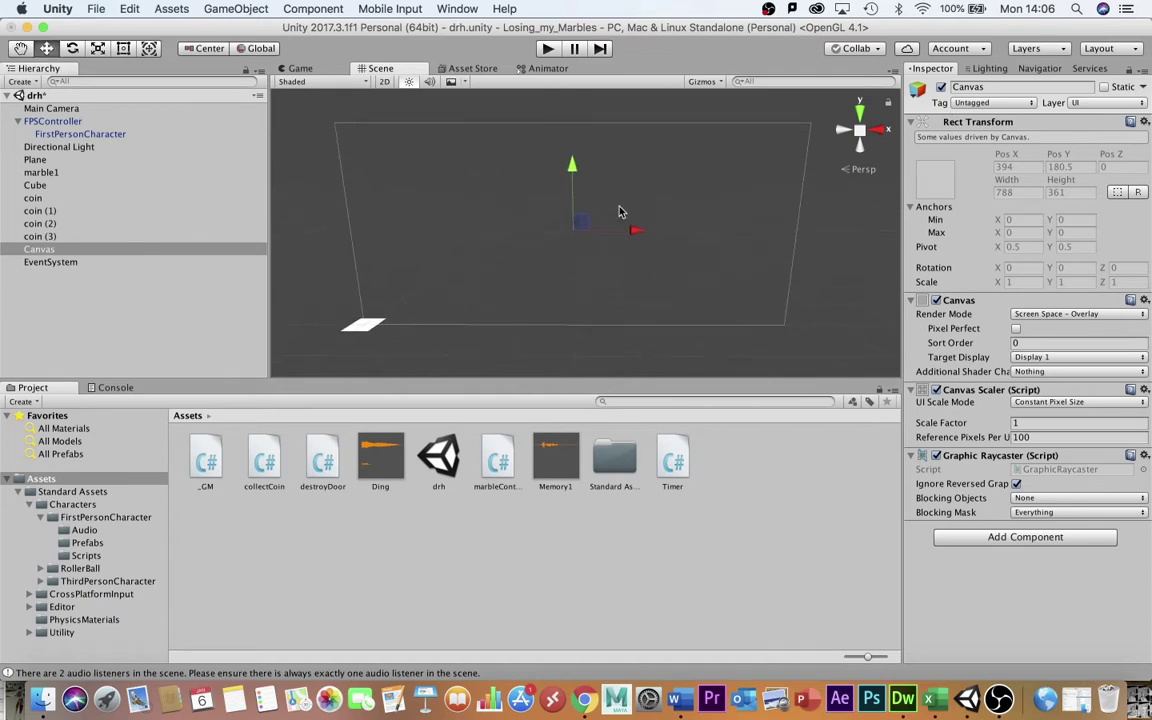
left_click(42, 250)
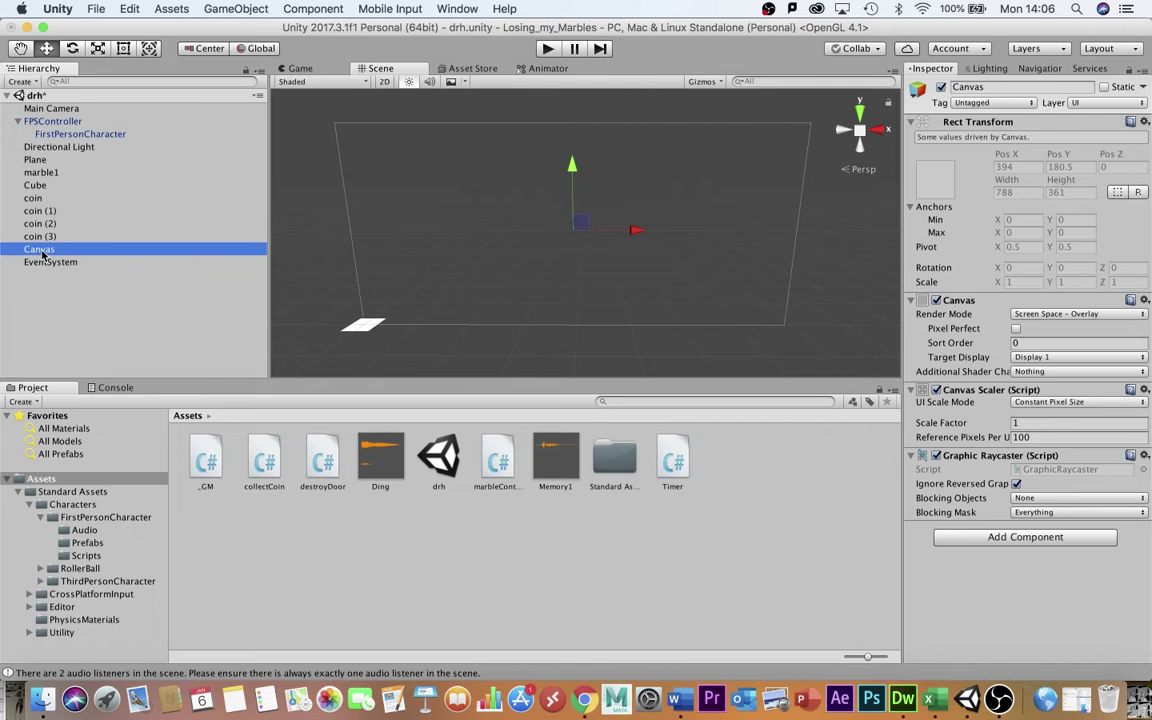
right_click(42, 254)
mouse_move(128, 490)
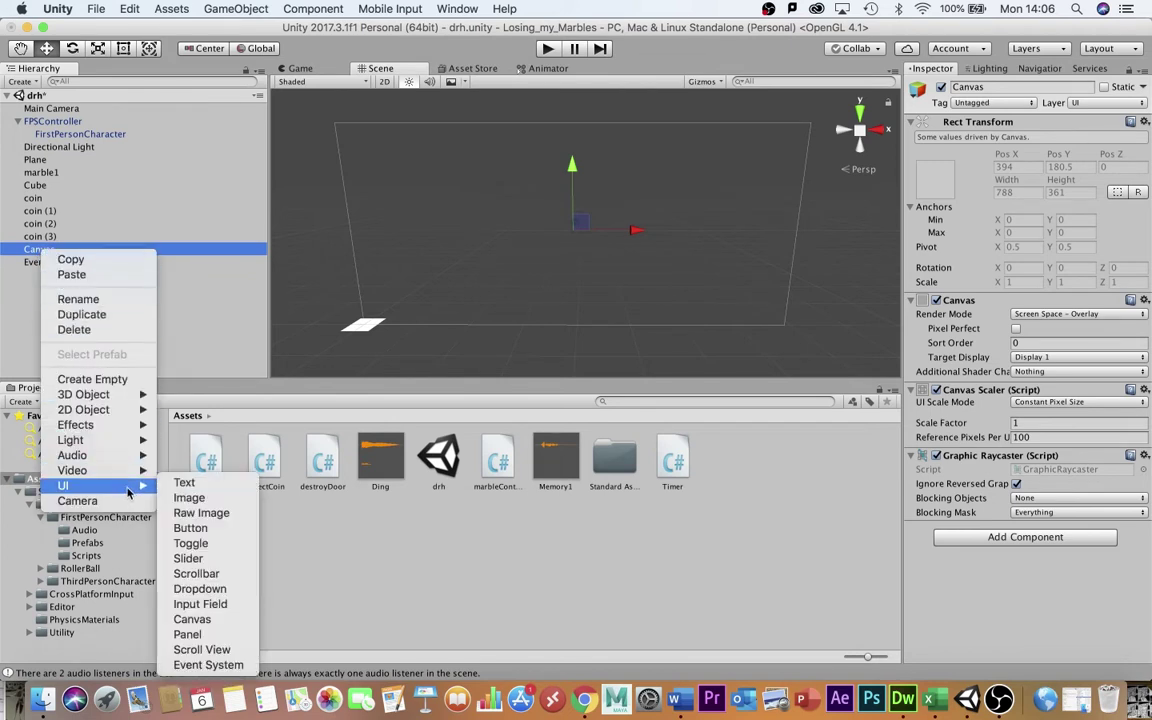
left_click(186, 484)
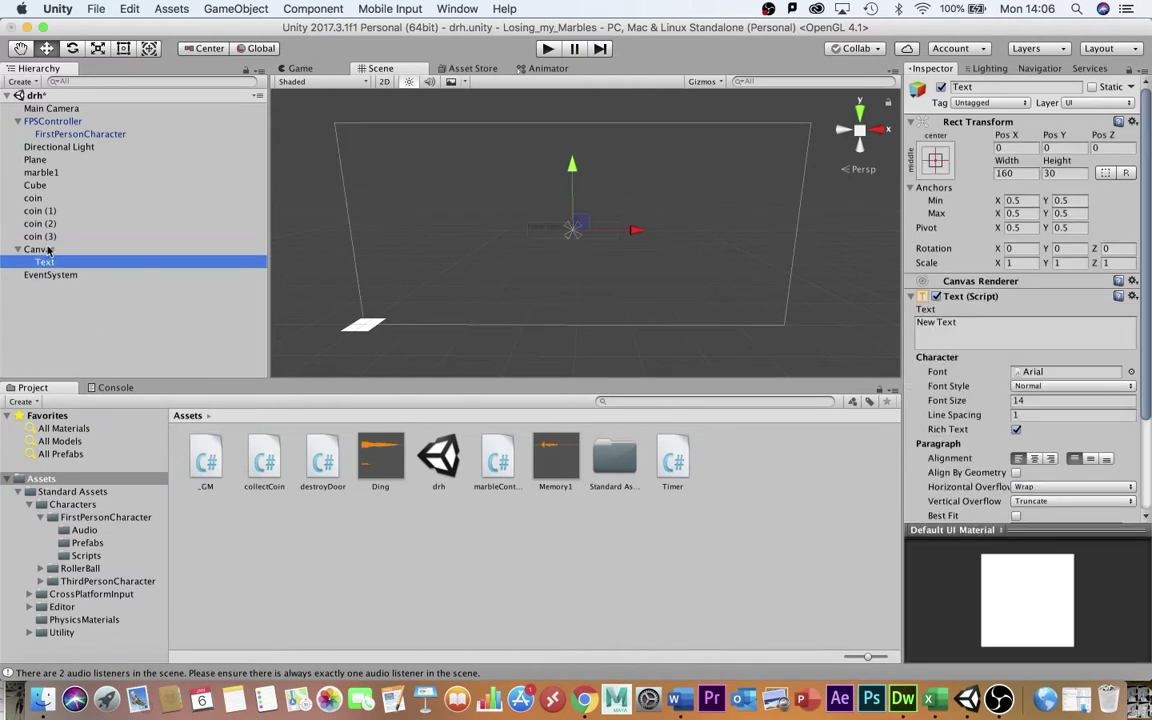
left_click(18, 250)
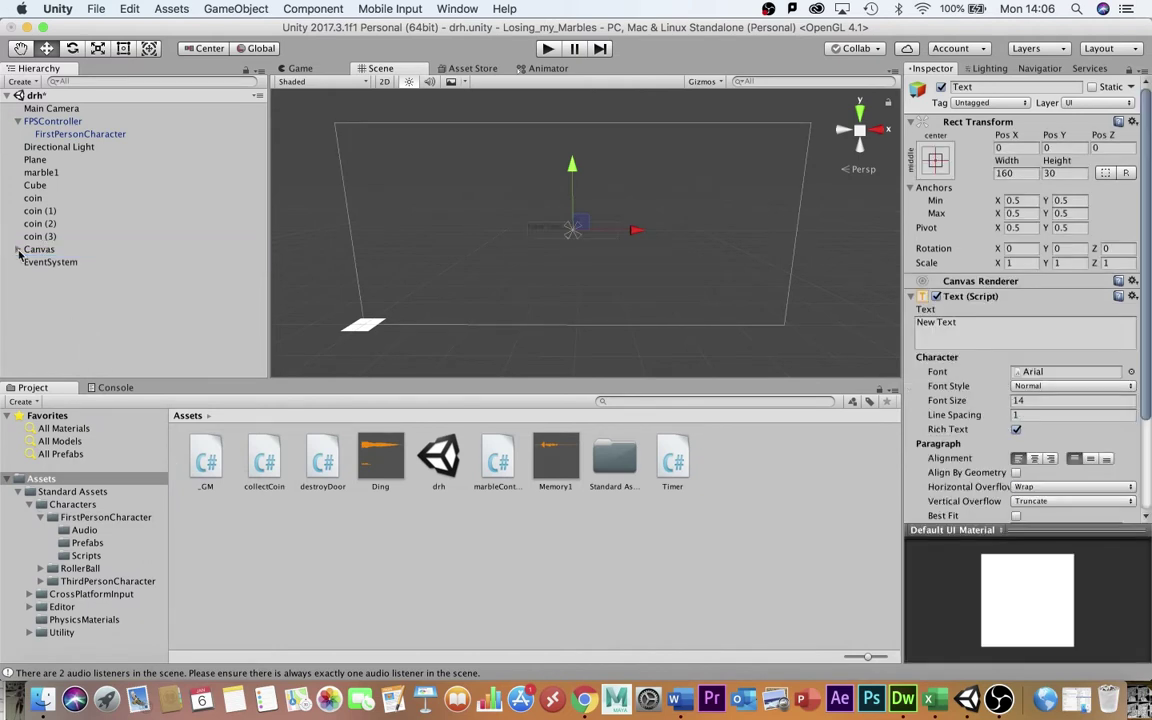
left_click(18, 250)
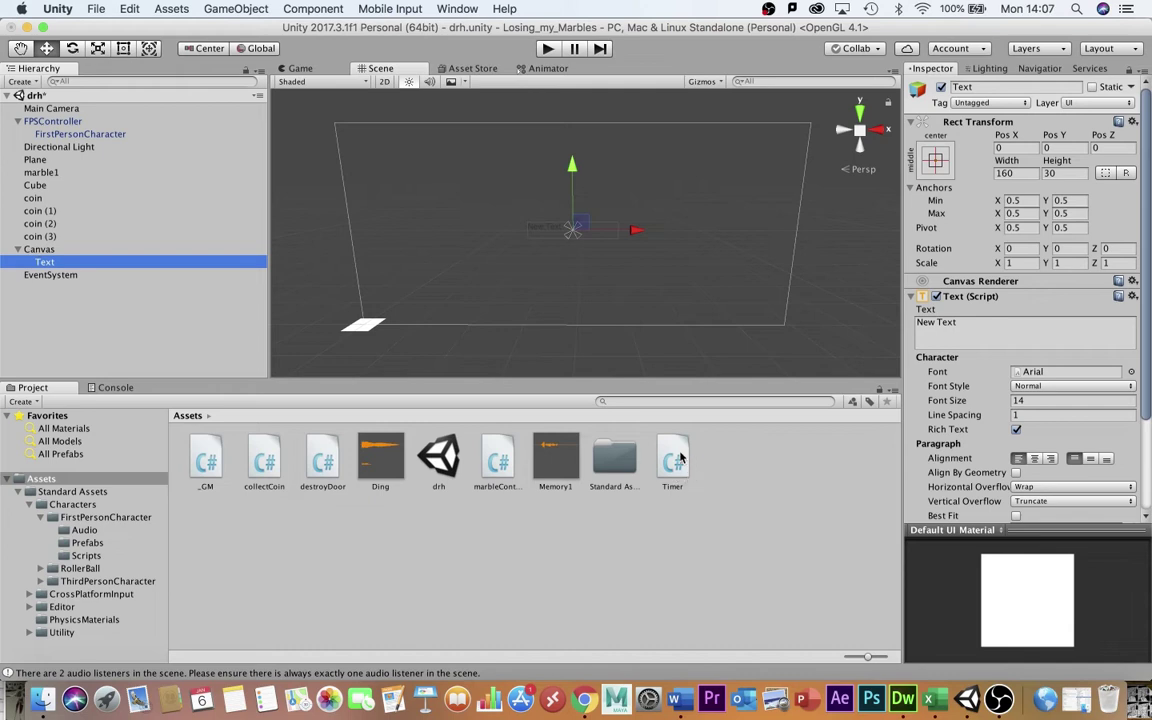
Attach the Timer script to the Canvas object
left_click(38, 250)
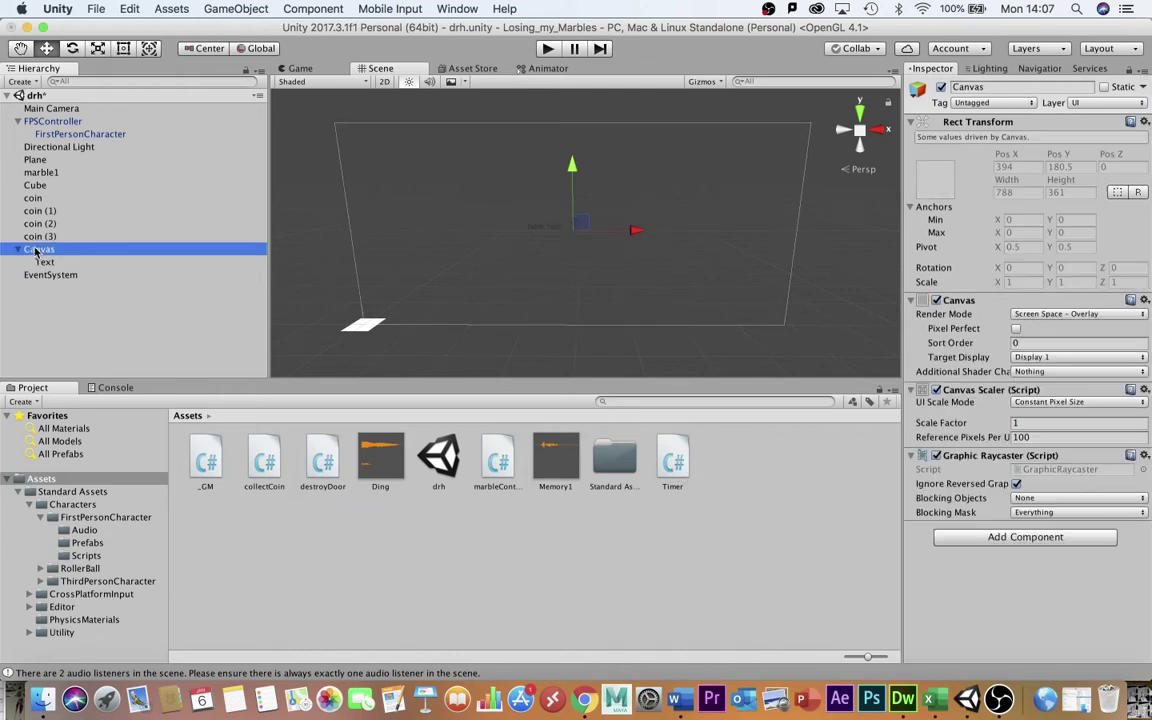
left_click_drag(686, 459, 39, 250)
left_click(35, 251)
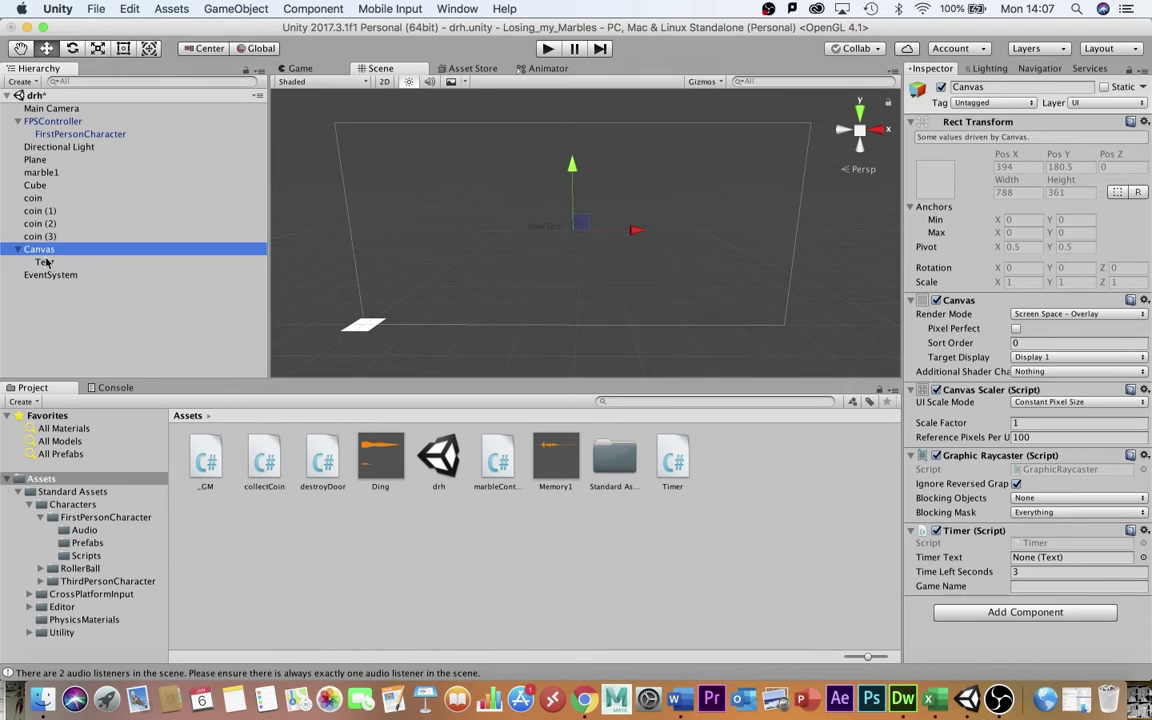
Assign the Canvas's Text object to the script's Timer Text reference and check its placement in the Game view
left_click_drag(46, 262, 1050, 560)
left_click(303, 69)
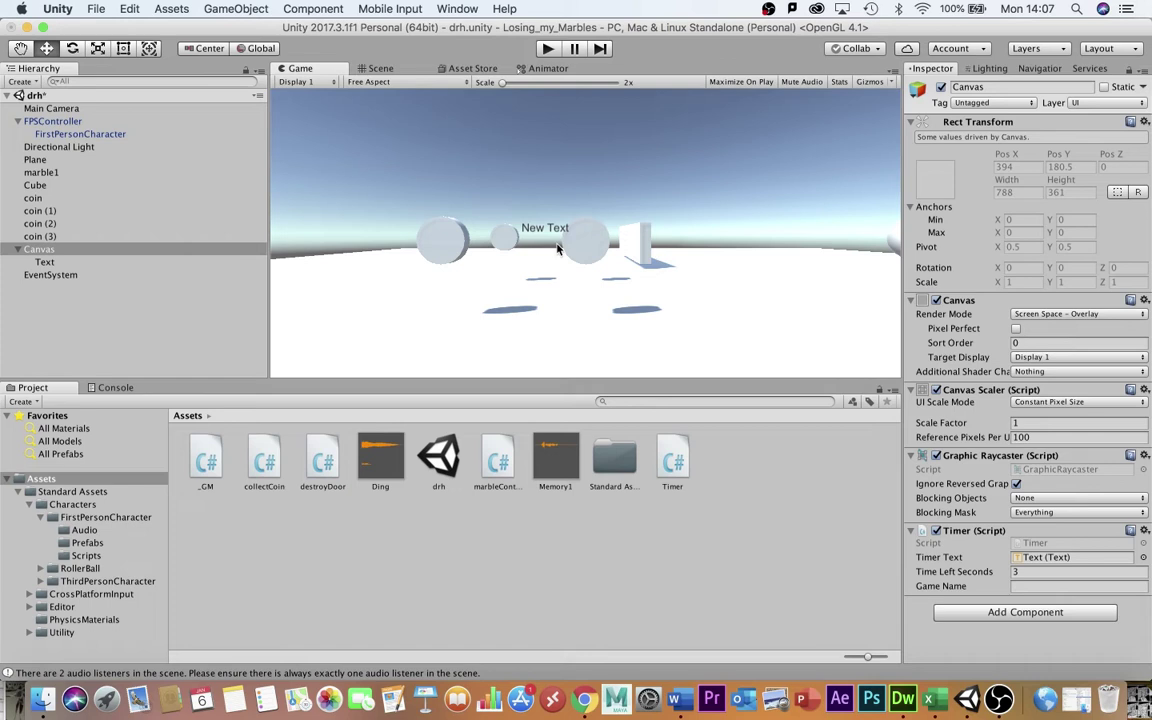
left_click(380, 68)
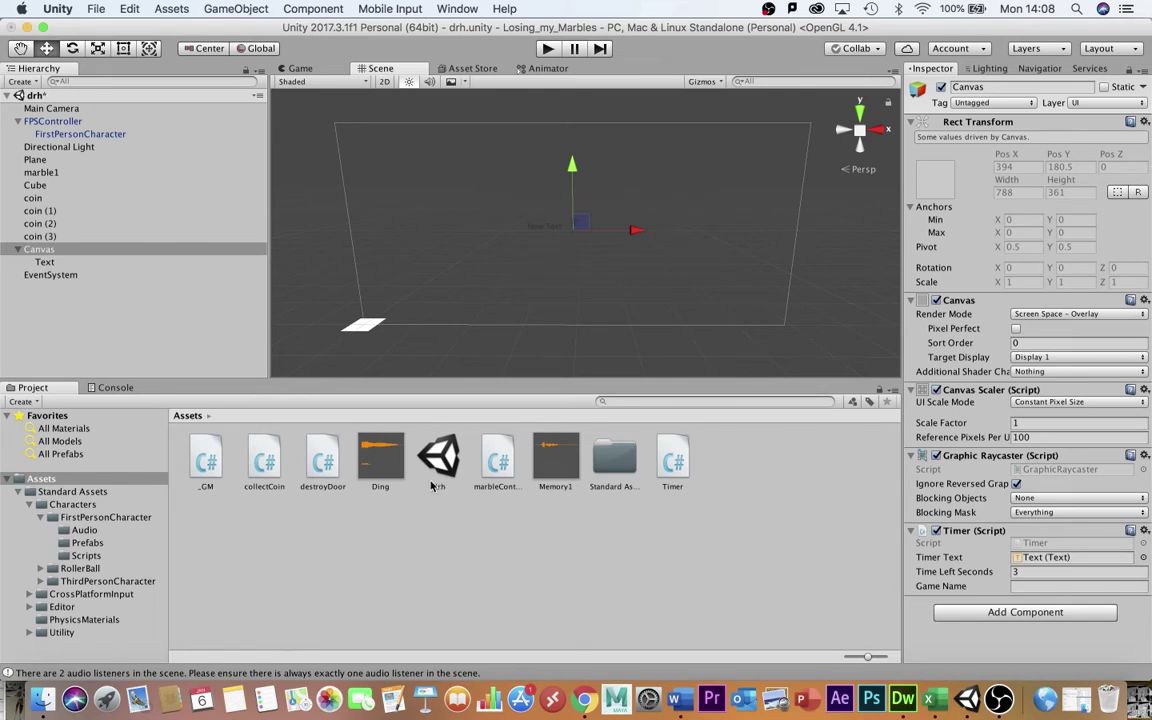
Set the Timer script's Game Name to drh, play-test the countdown and restart, and stop the game
left_click(1028, 586)
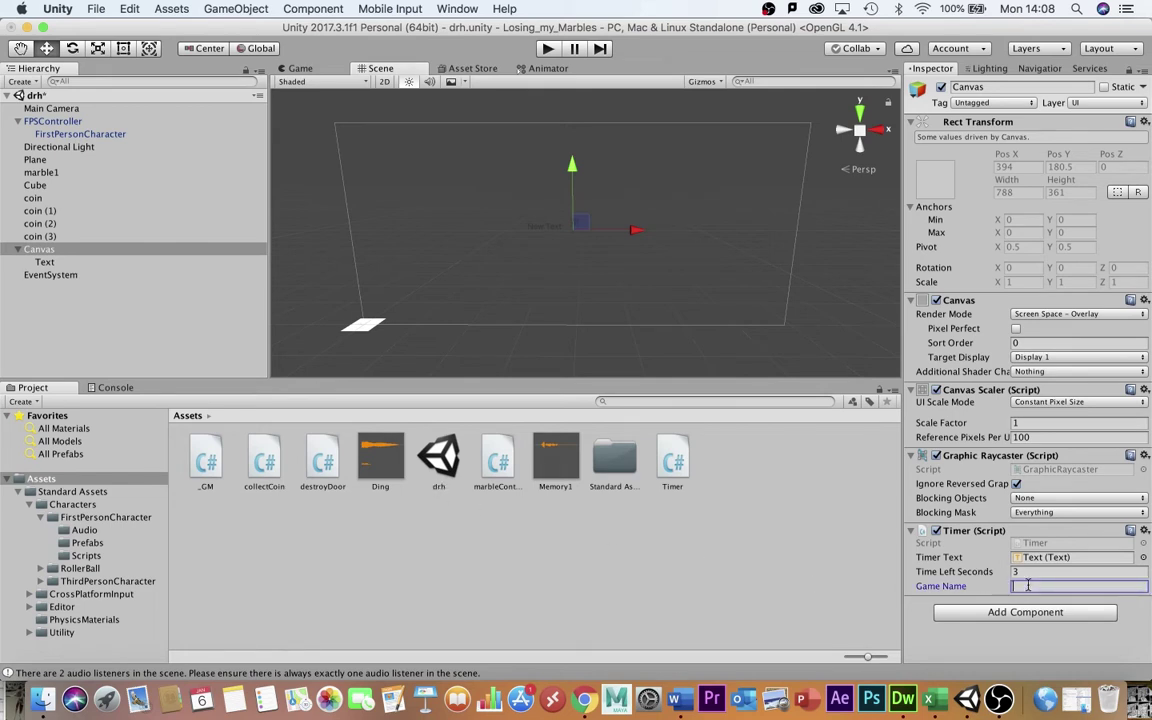
type("drh")
left_click(548, 50)
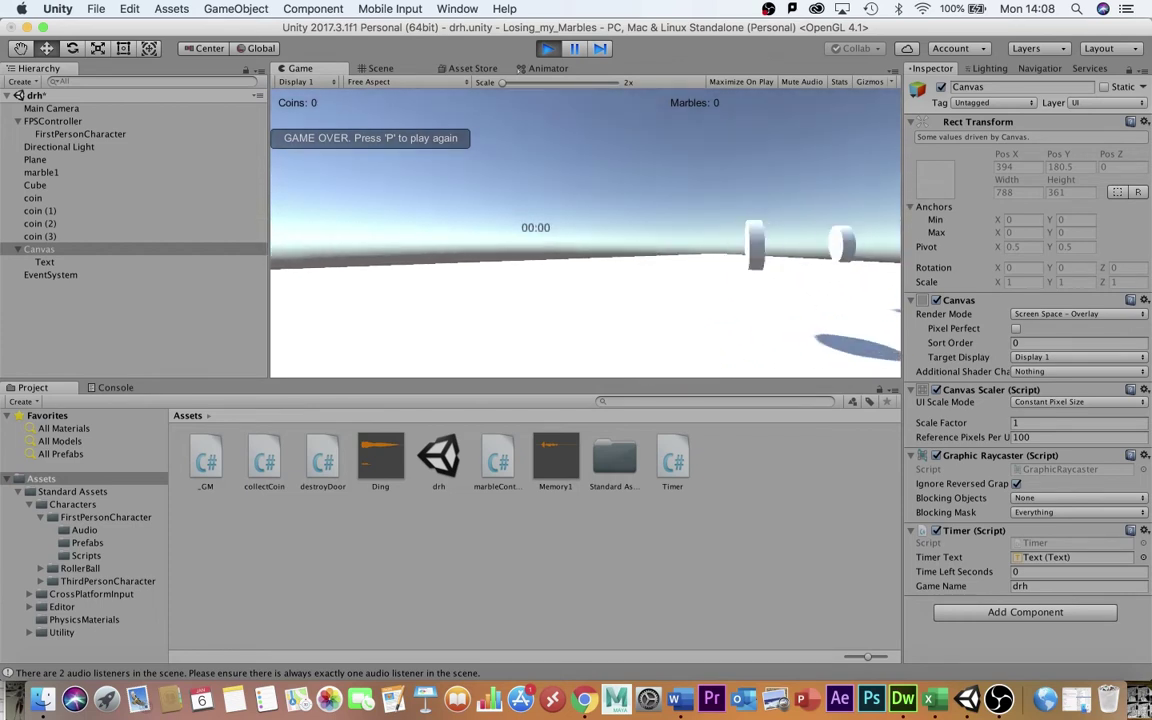
key("p")
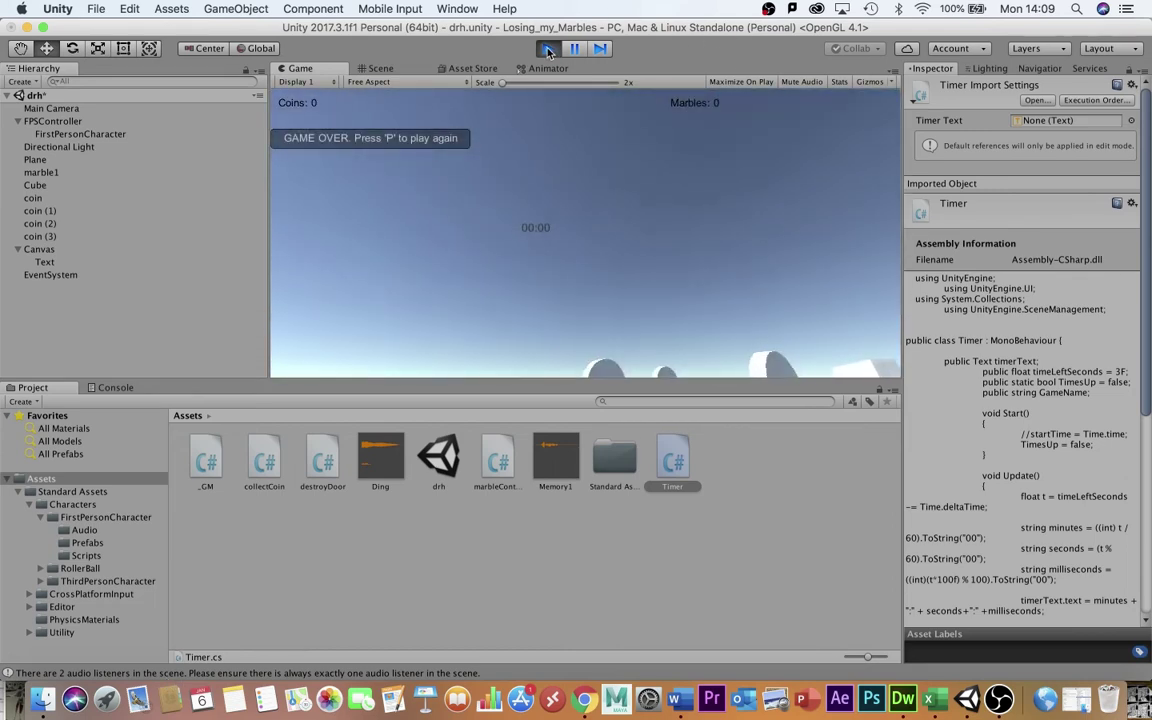
key("super+p")
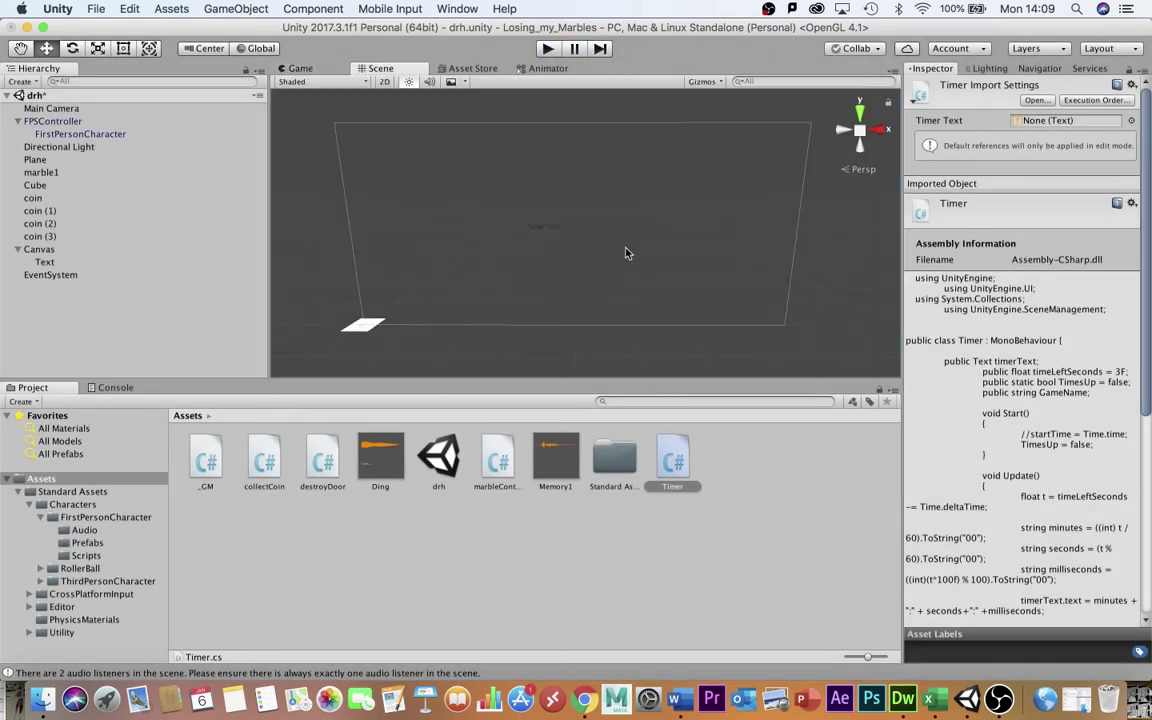
Add the open drh scene to Scenes In Build in the build settings and close them
left_click(96, 10)
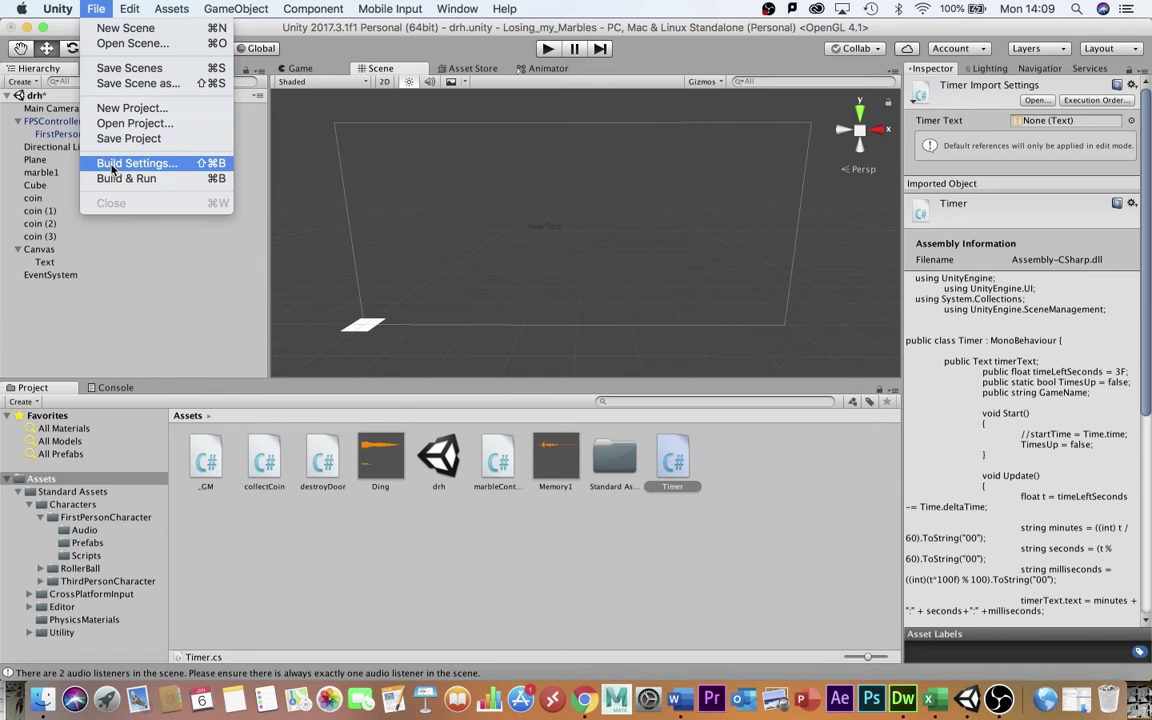
left_click(150, 164)
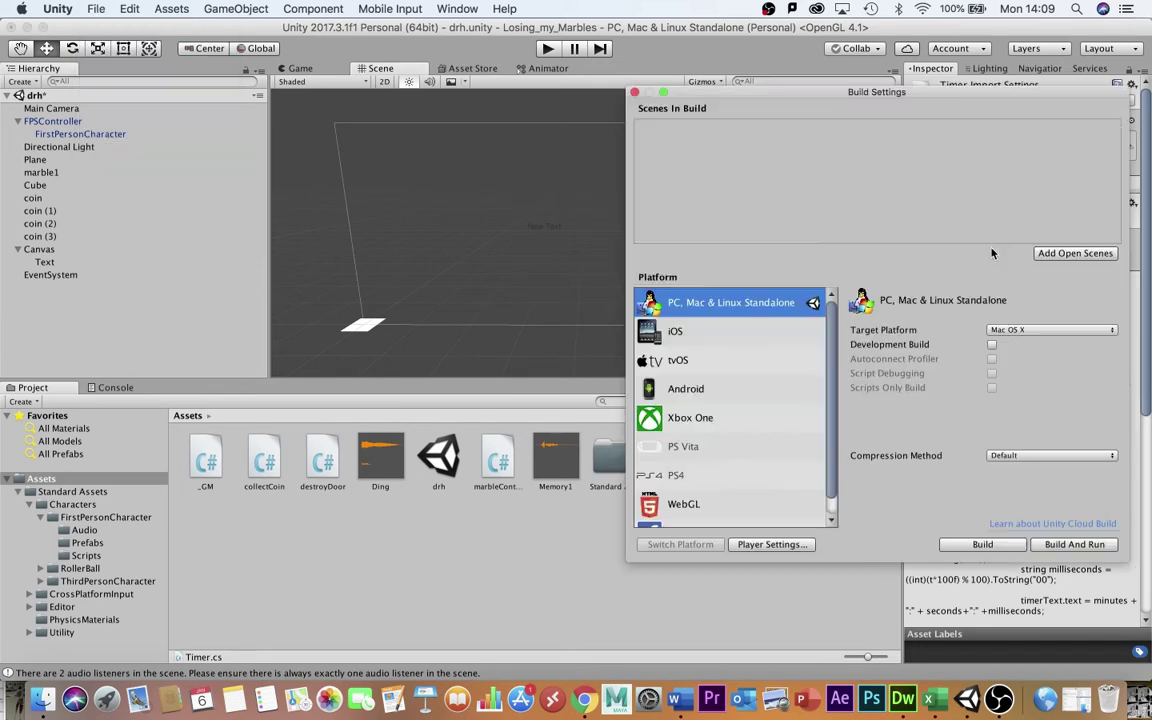
left_click(1075, 253)
left_click(634, 92)
left_click(601, 540)
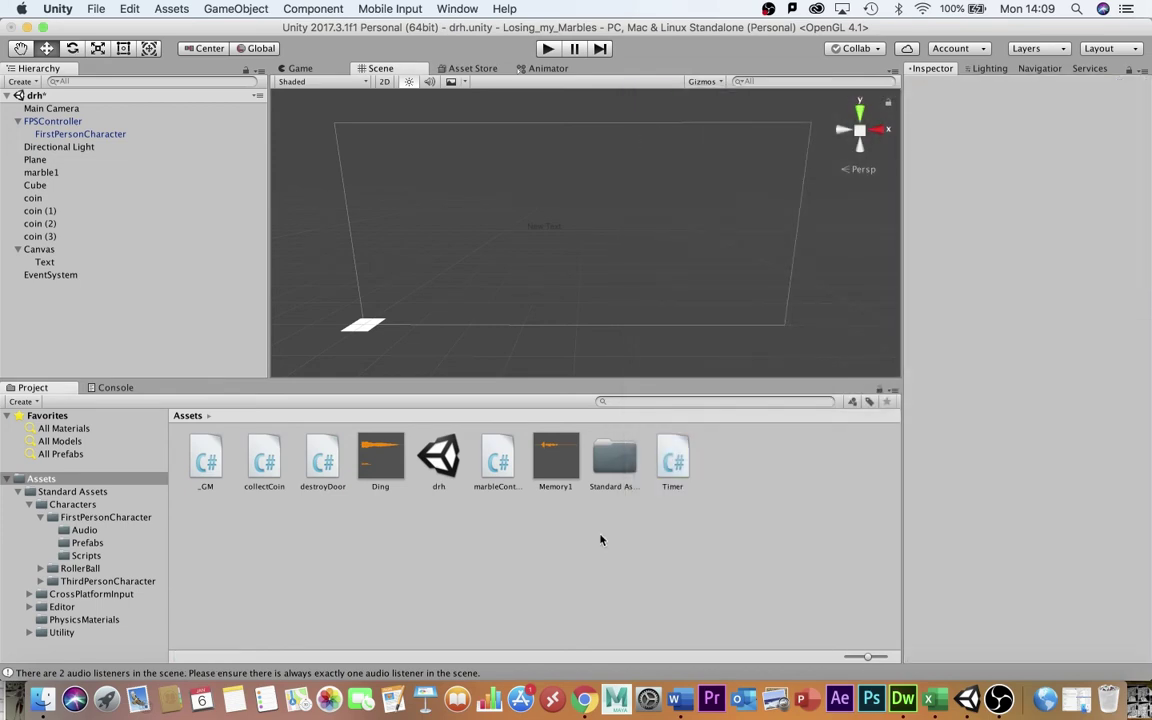